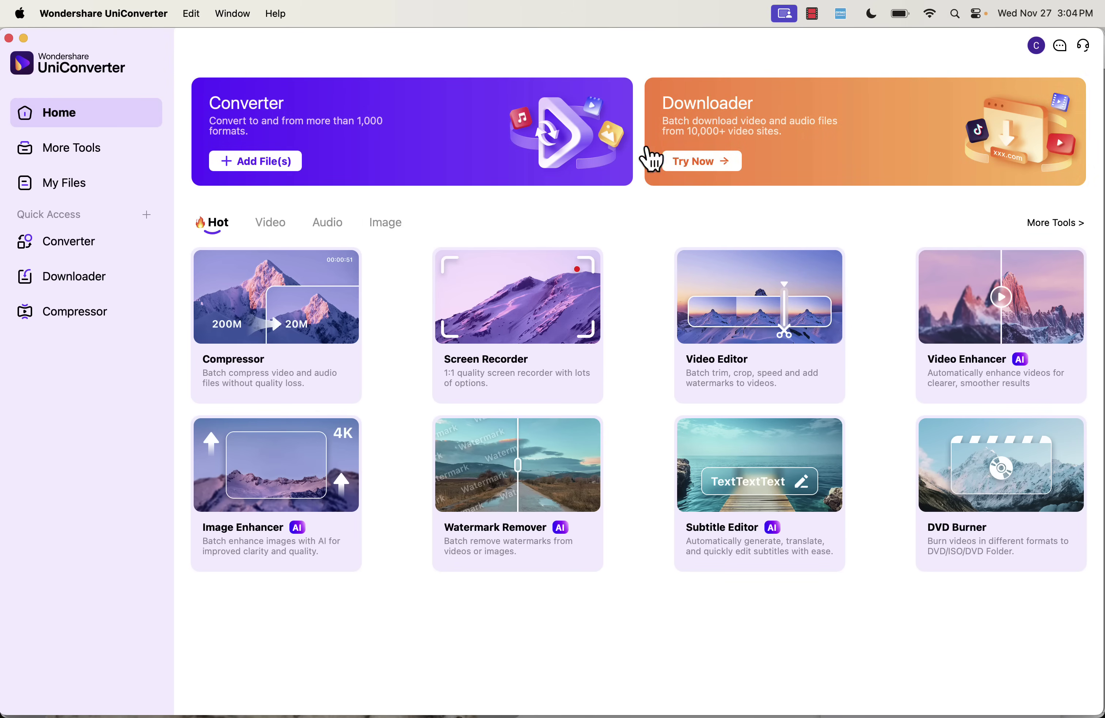
Step: Cycle through the open photo windows and switch back to UniConverter
mouse_move(580, 297)
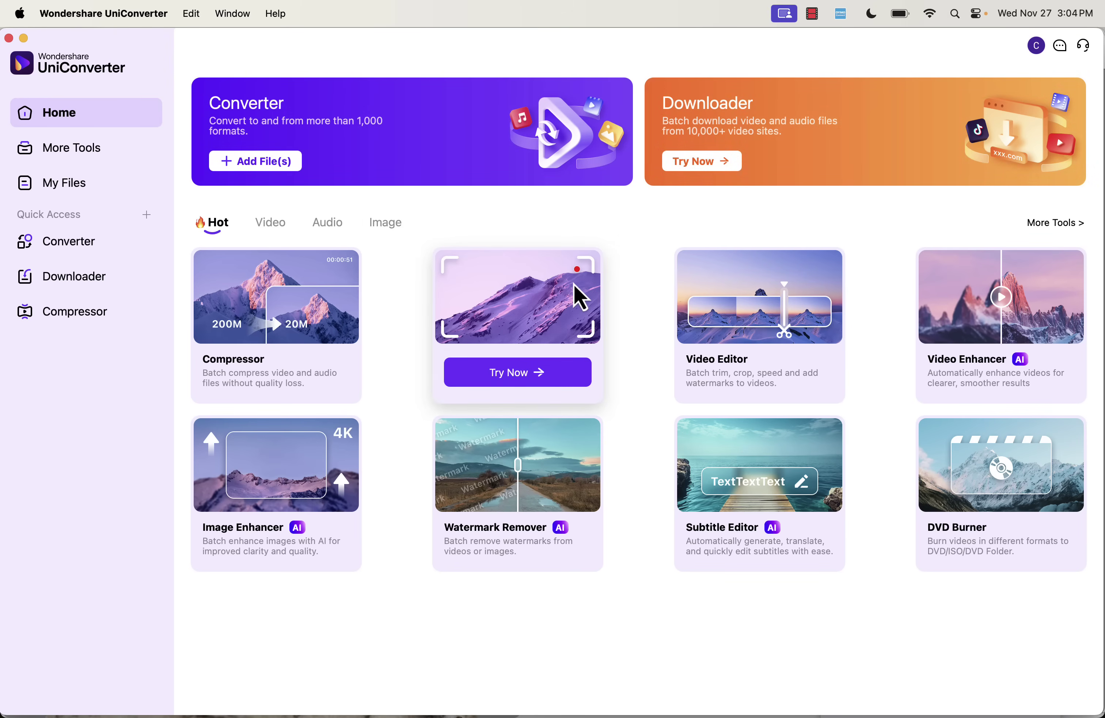
key(super+Tab)
key(super+Tab)
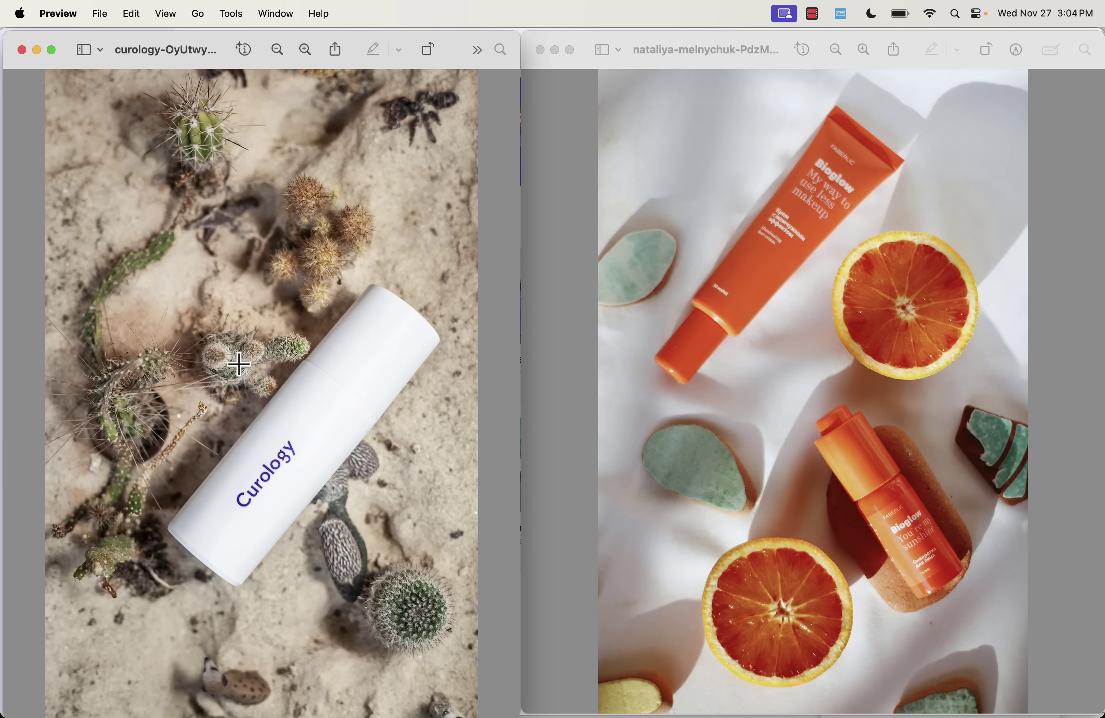
key(super+Tab)
key(super+Tab)
key(super+Tab)
key(super+Tab)
key(super+Tab)
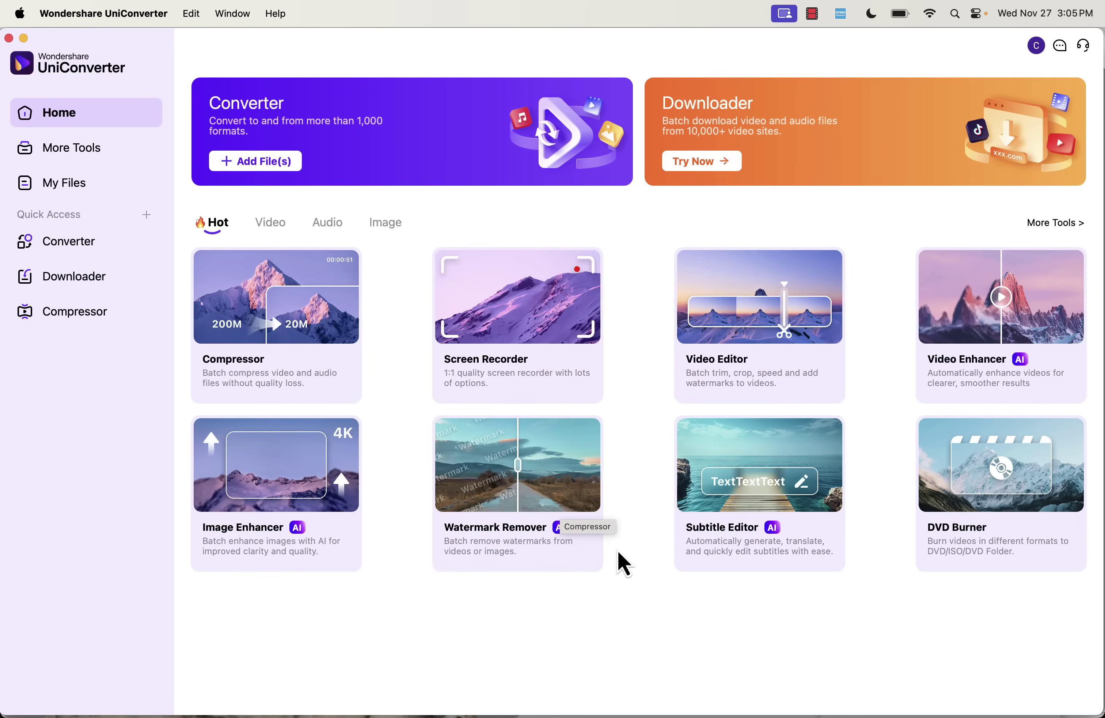
Step: Open Watermark Remover on its Image Watermark Remover tab
click(553, 488)
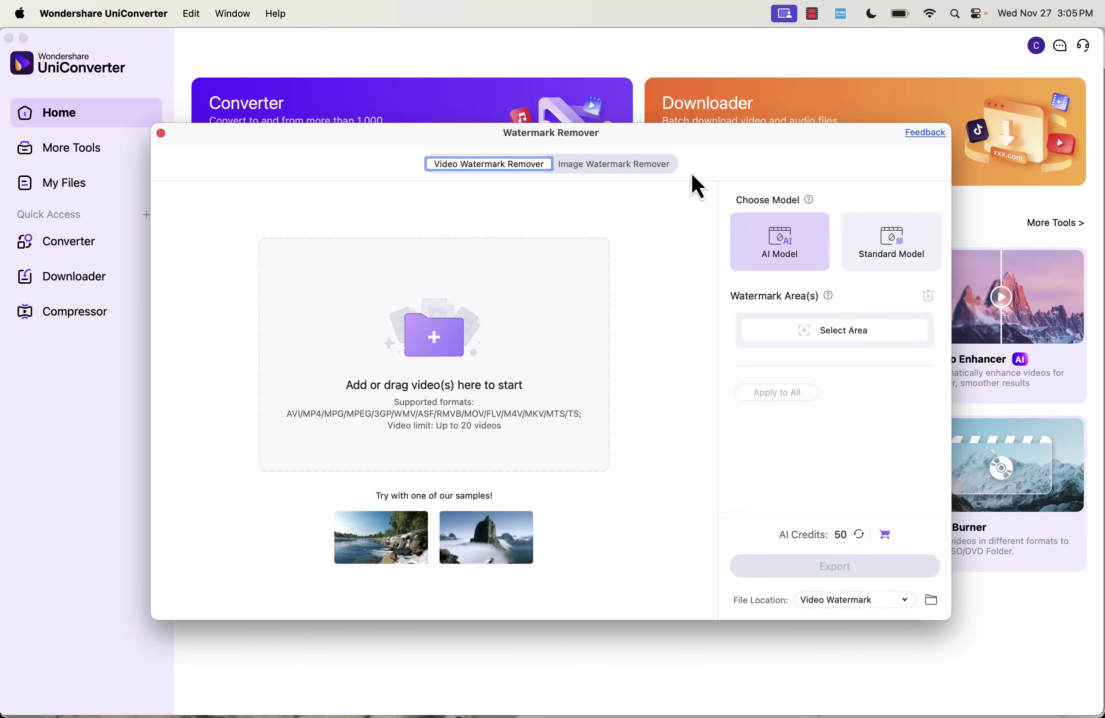
click(638, 164)
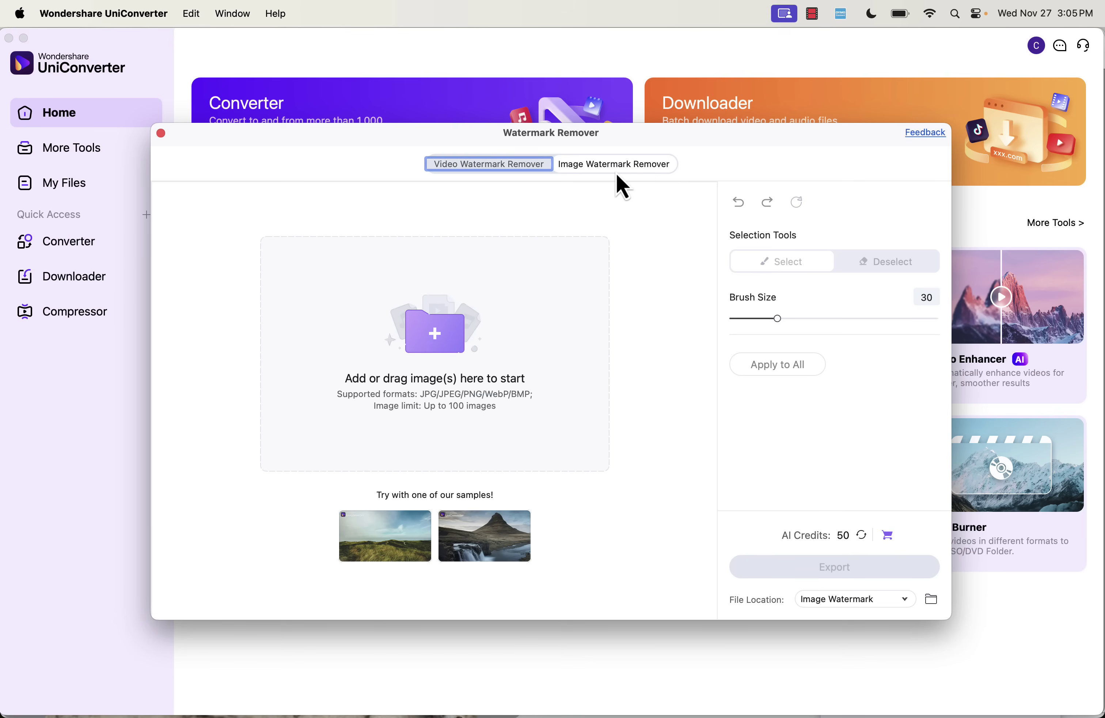
click(513, 167)
click(601, 166)
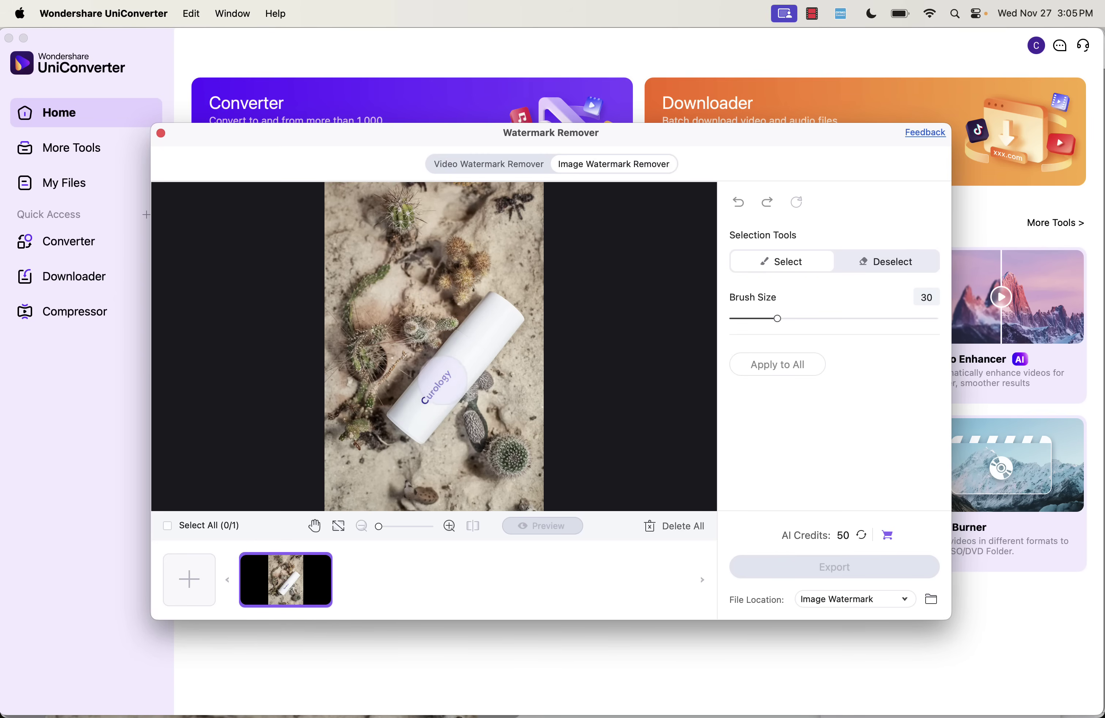
Step: Set the brush size to 26, paint over the Curology logo, and export the photo
click(793, 318)
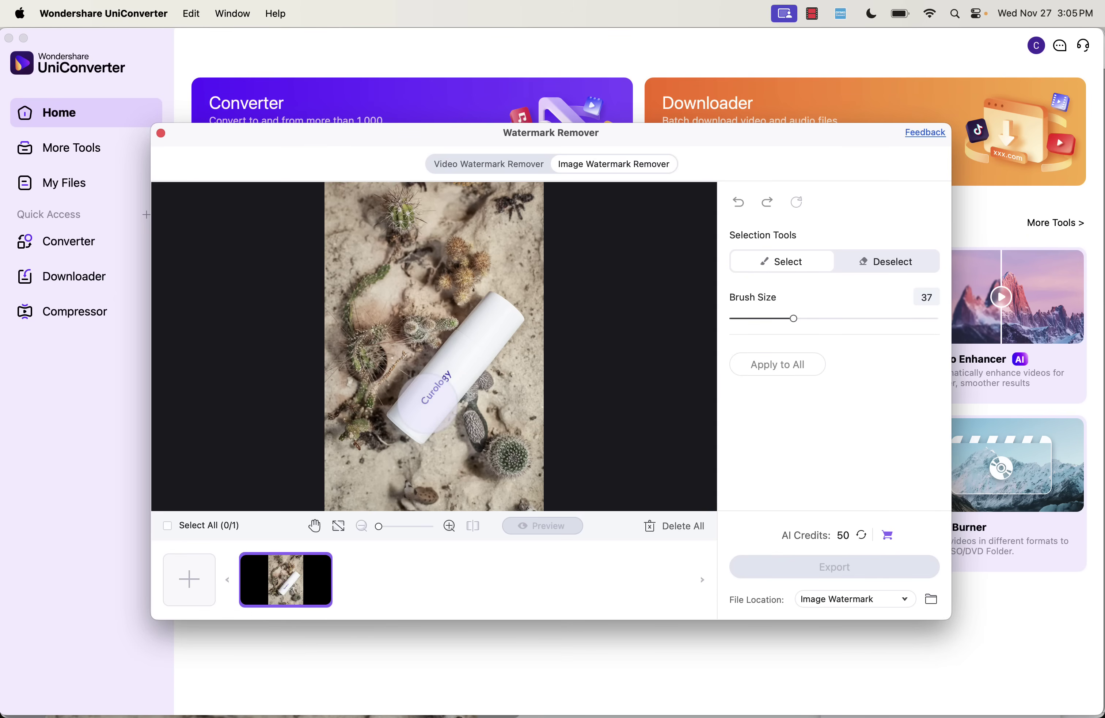
click(769, 319)
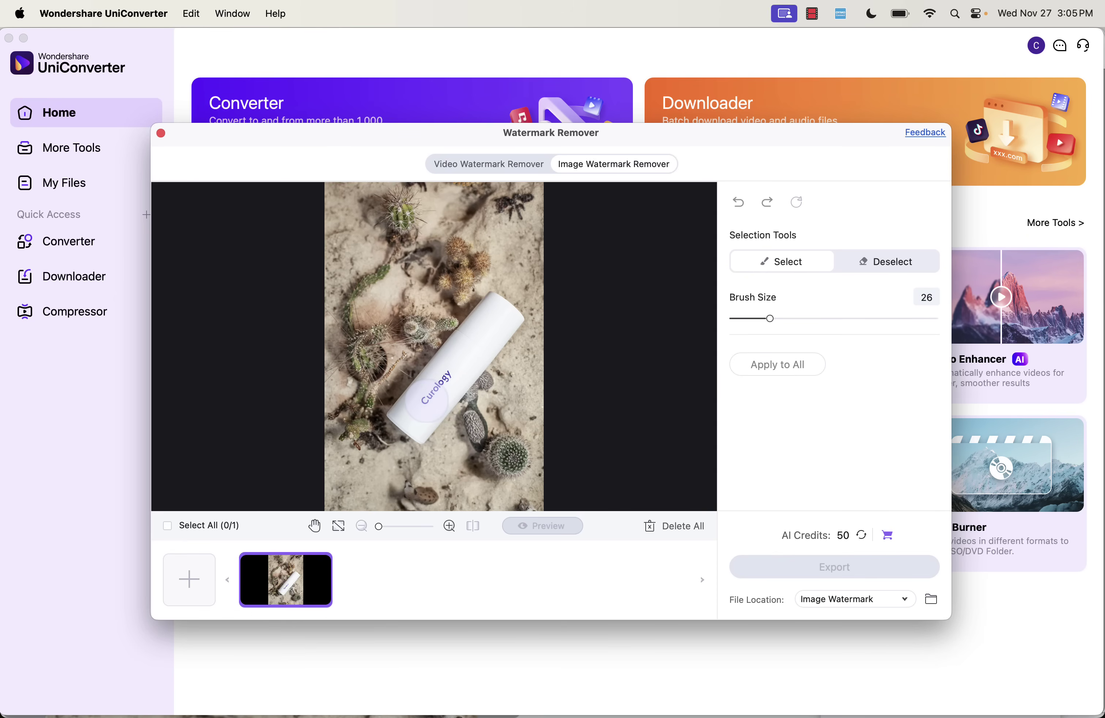
click(428, 397)
mouse_move(434, 392)
mouse_down()
mouse_move(445, 384)
mouse_move(426, 402)
mouse_move(444, 379)
mouse_up()
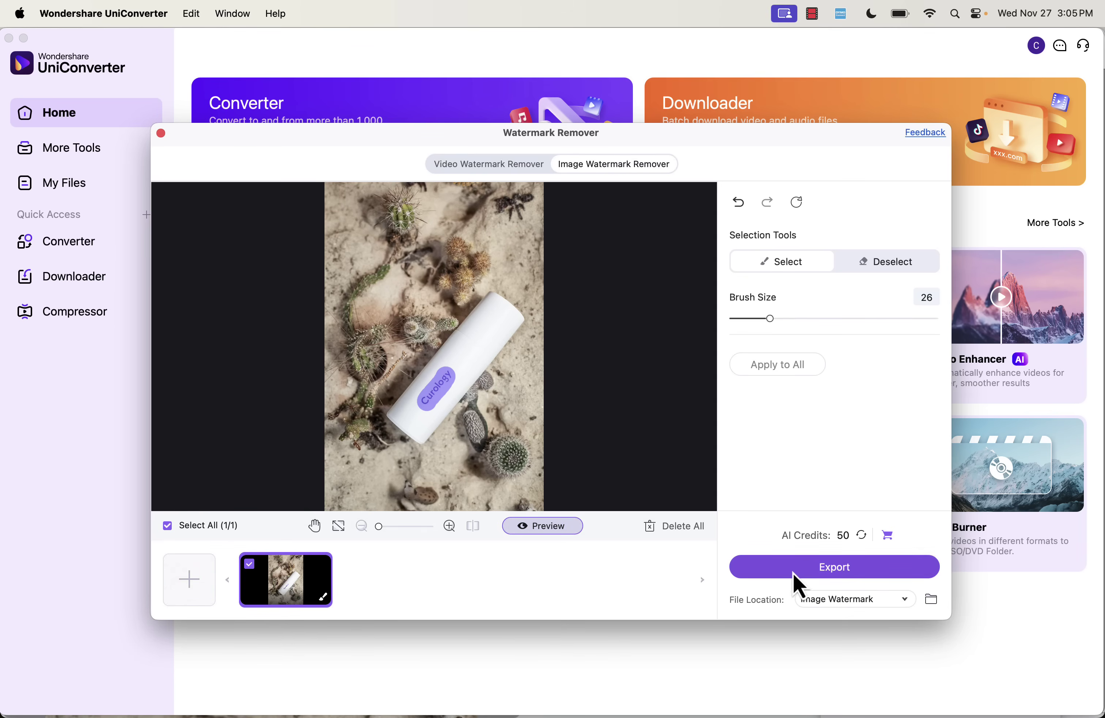
click(807, 577)
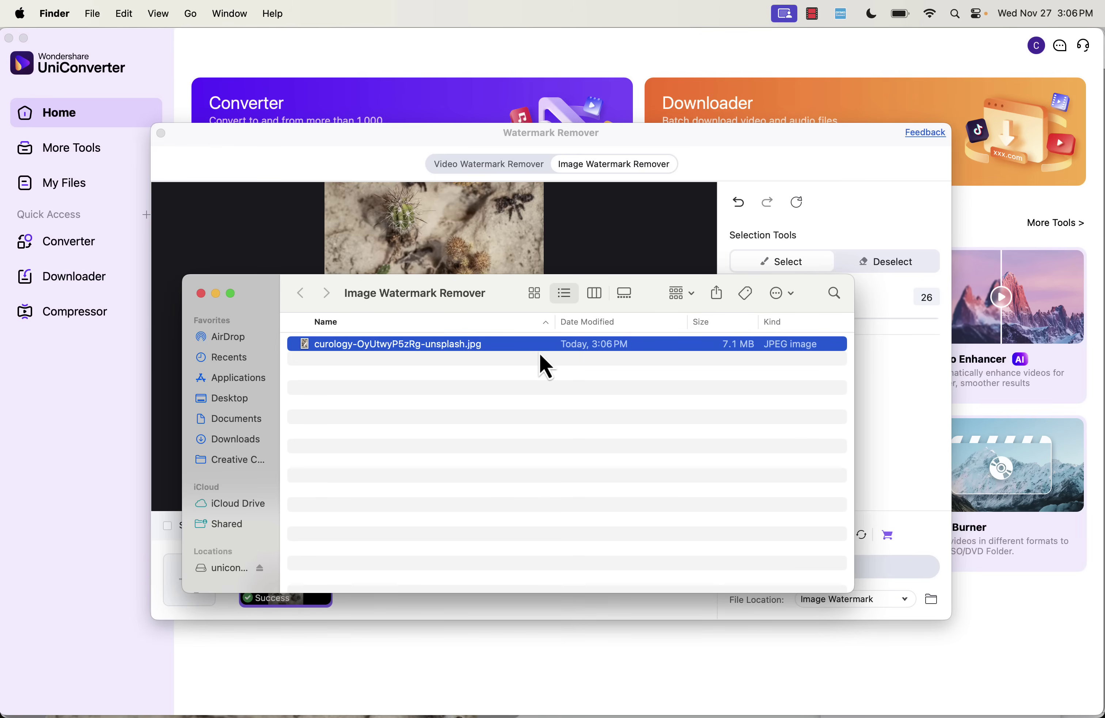
Step: Open the exported cactus photo in Preview and place it beside the original
double_click(536, 349)
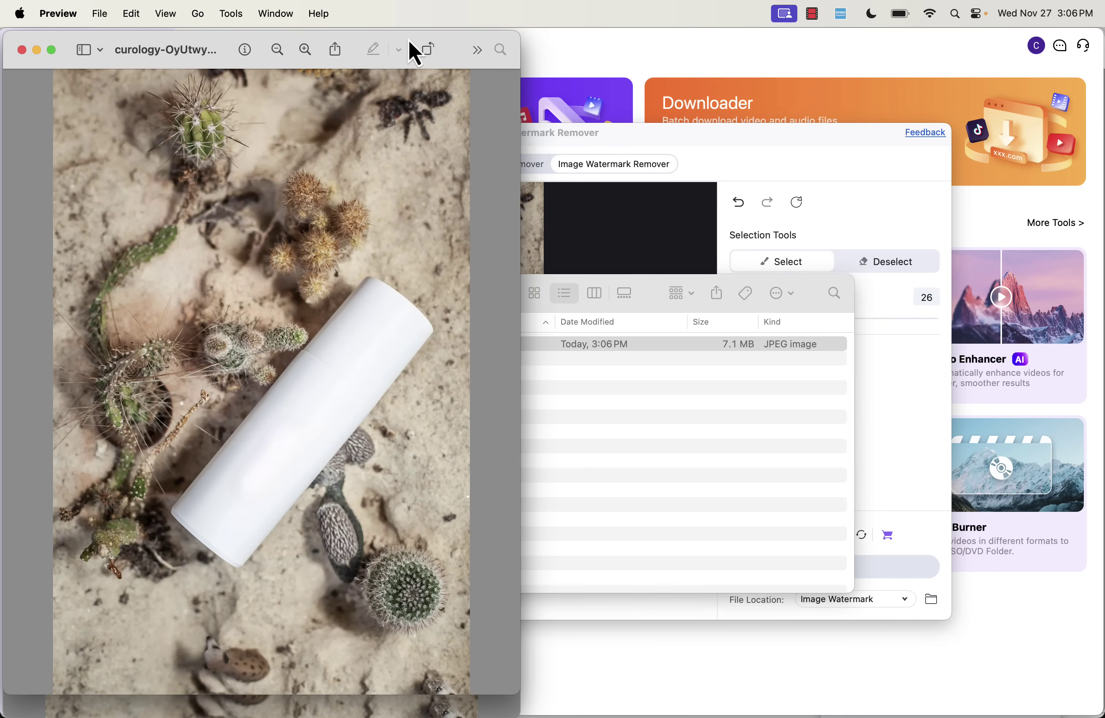
drag(419, 49, 775, 86)
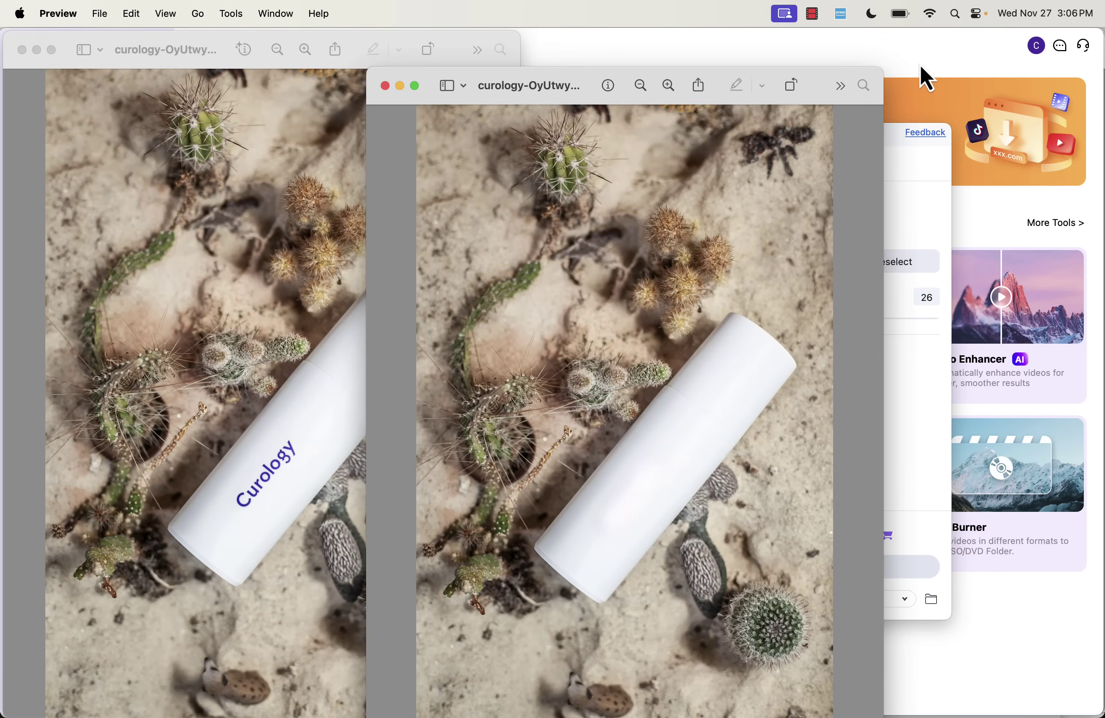
drag(841, 92, 958, 82)
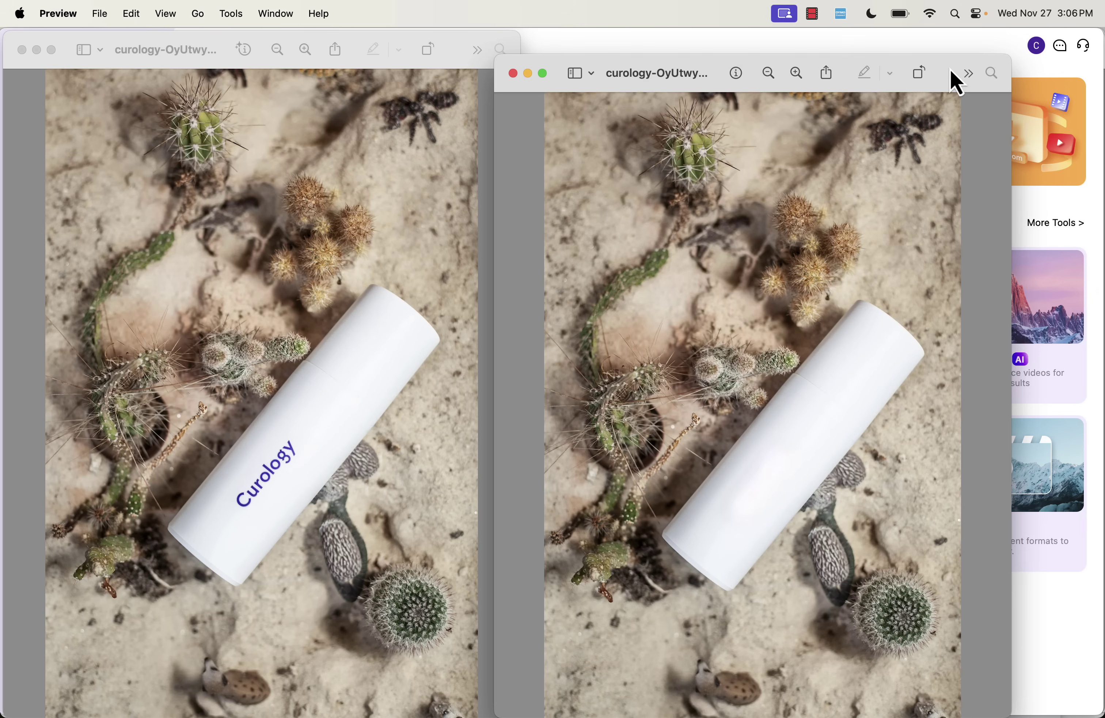
Step: Close the exported photo and bring the nataliya orange skincare photo forward
click(514, 74)
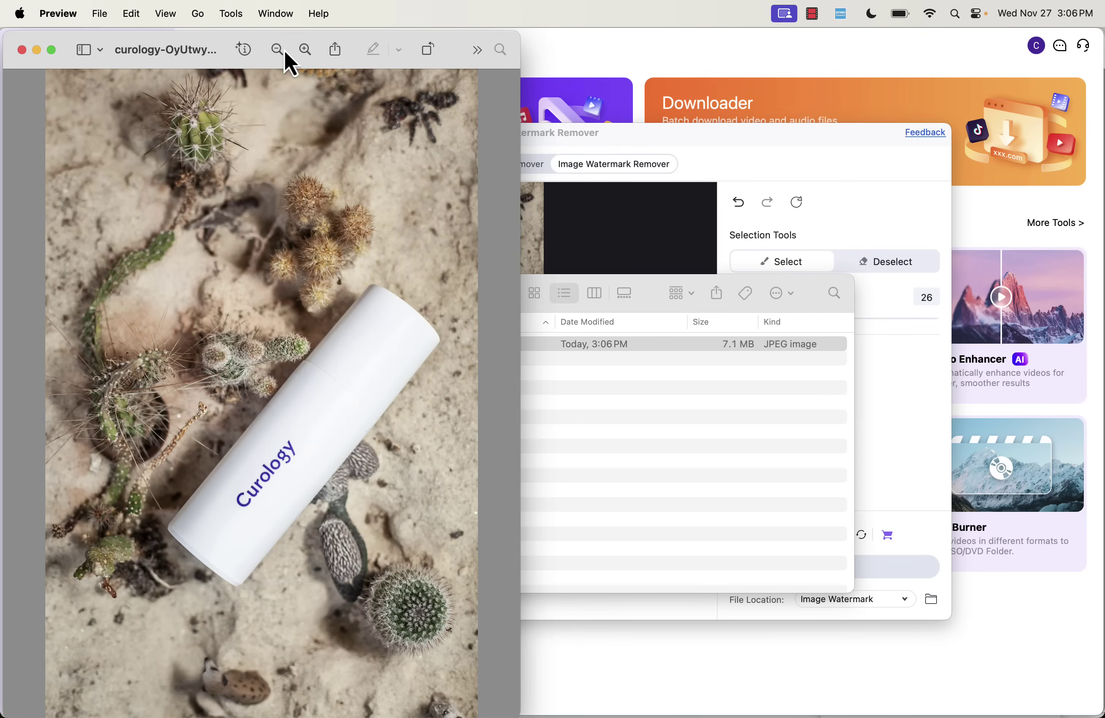
click(271, 17)
click(369, 268)
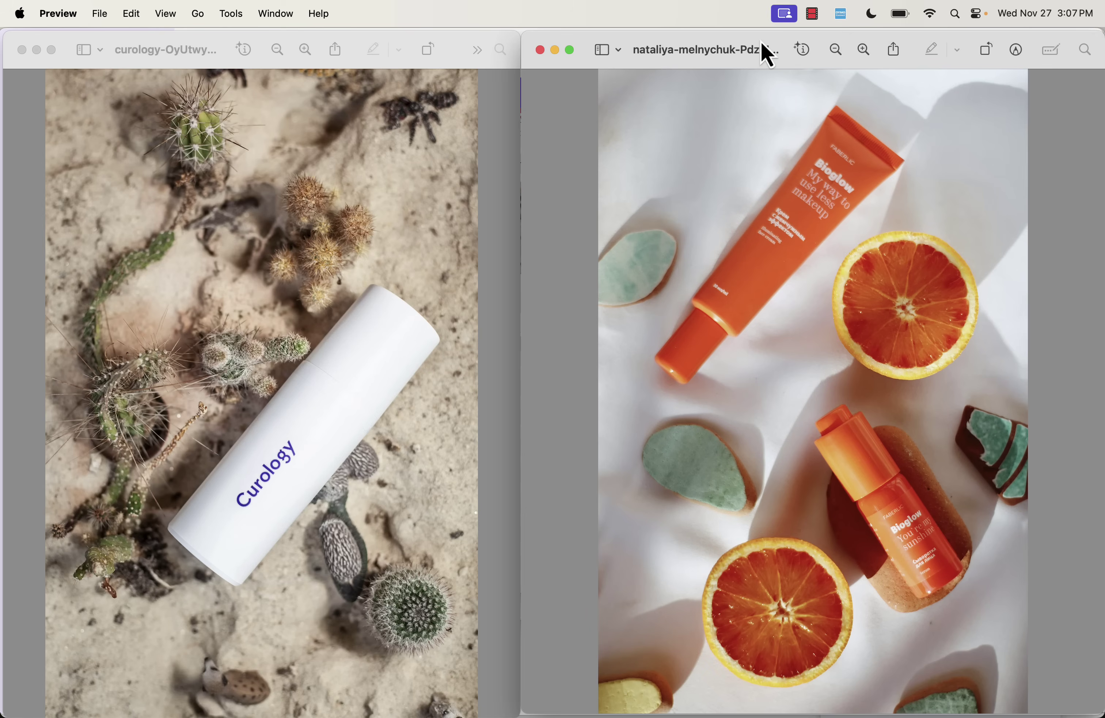
drag(763, 46, 439, 49)
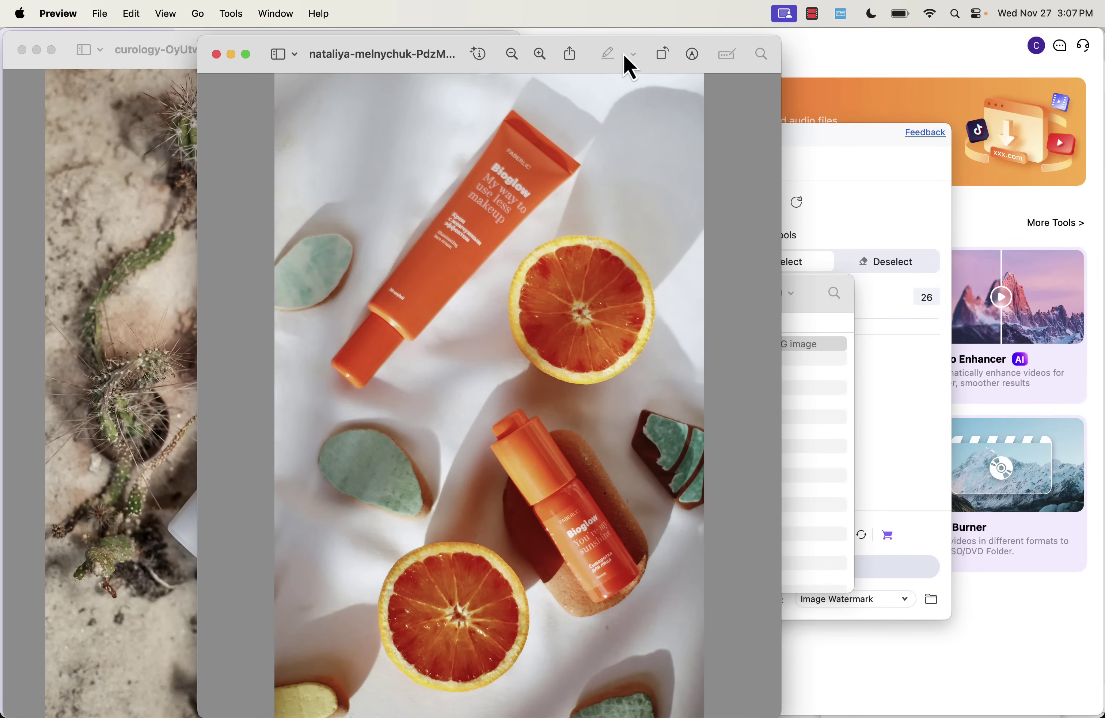
drag(585, 53, 870, 46)
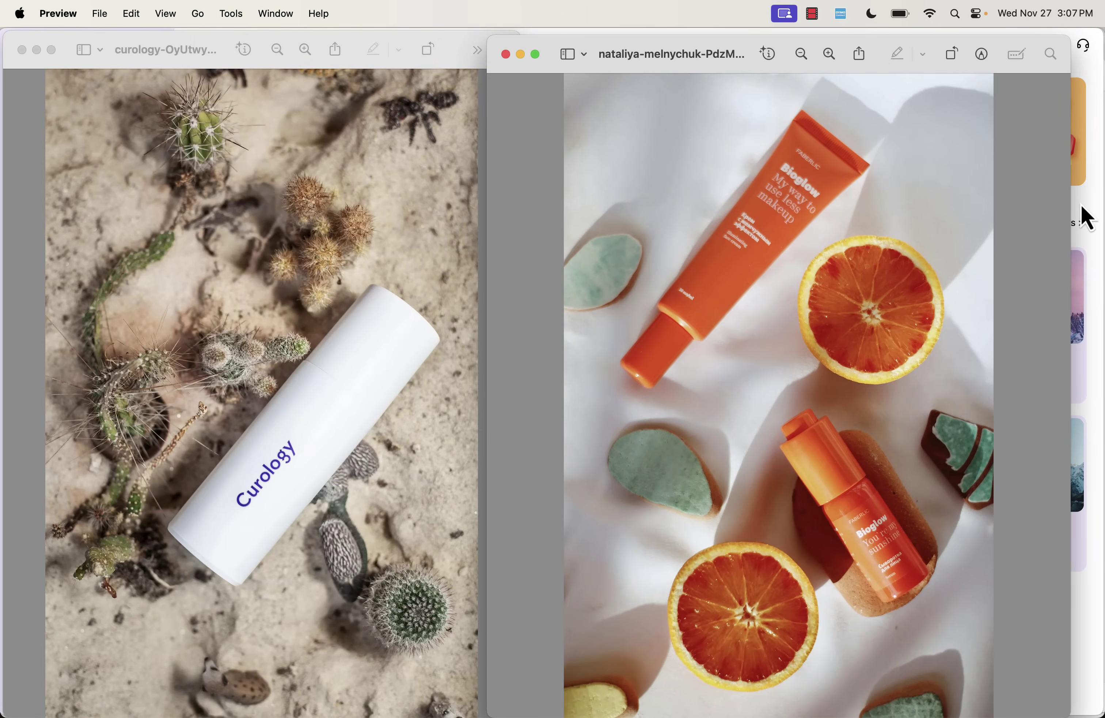
Step: Close the Watermark Remover window and confirm with Yes
click(1088, 218)
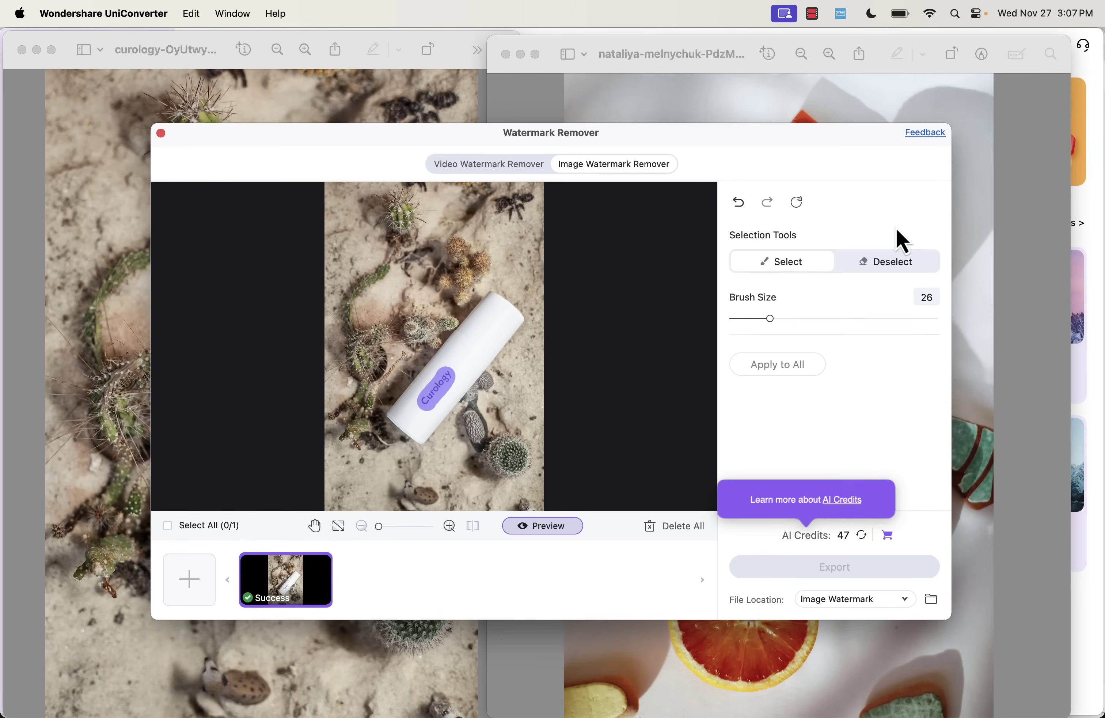
click(161, 134)
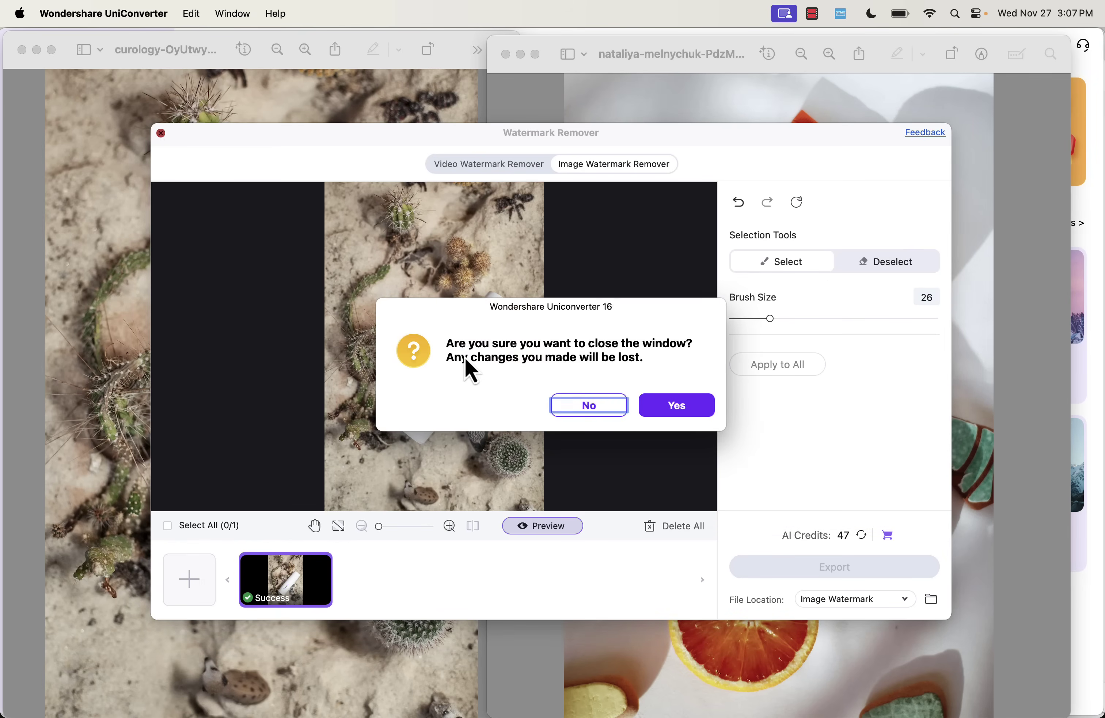
click(658, 413)
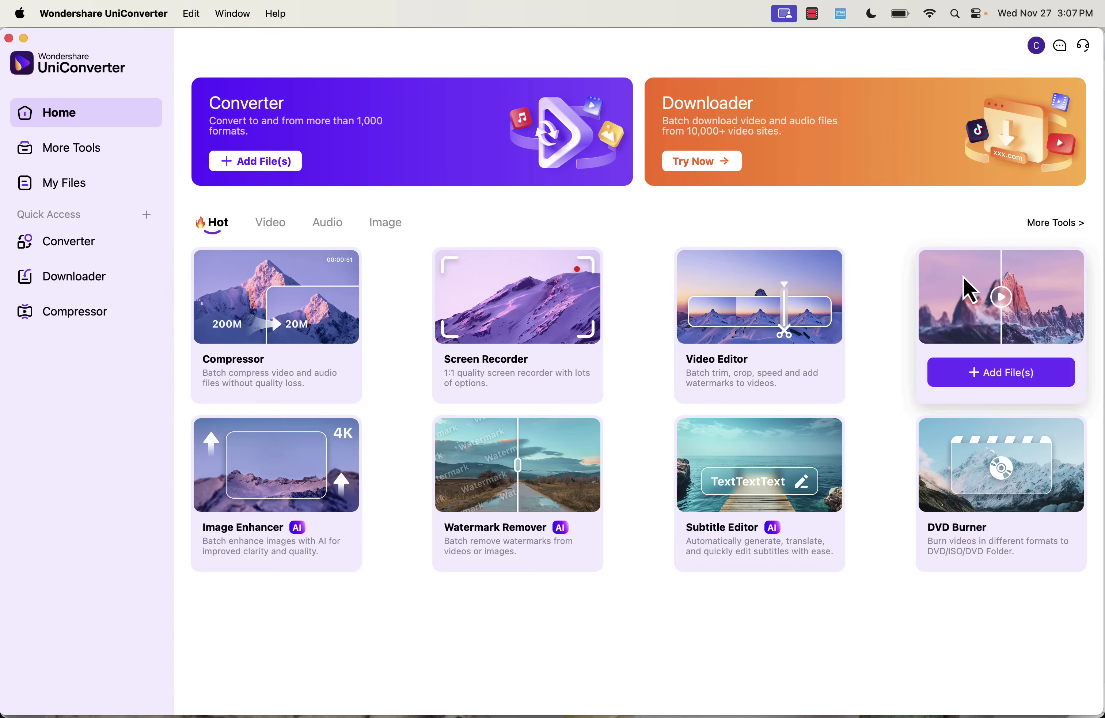
Step: Add the orange skincare photo to Image Enhancer and set Image Upscaler to 4X
mouse_move(280, 454)
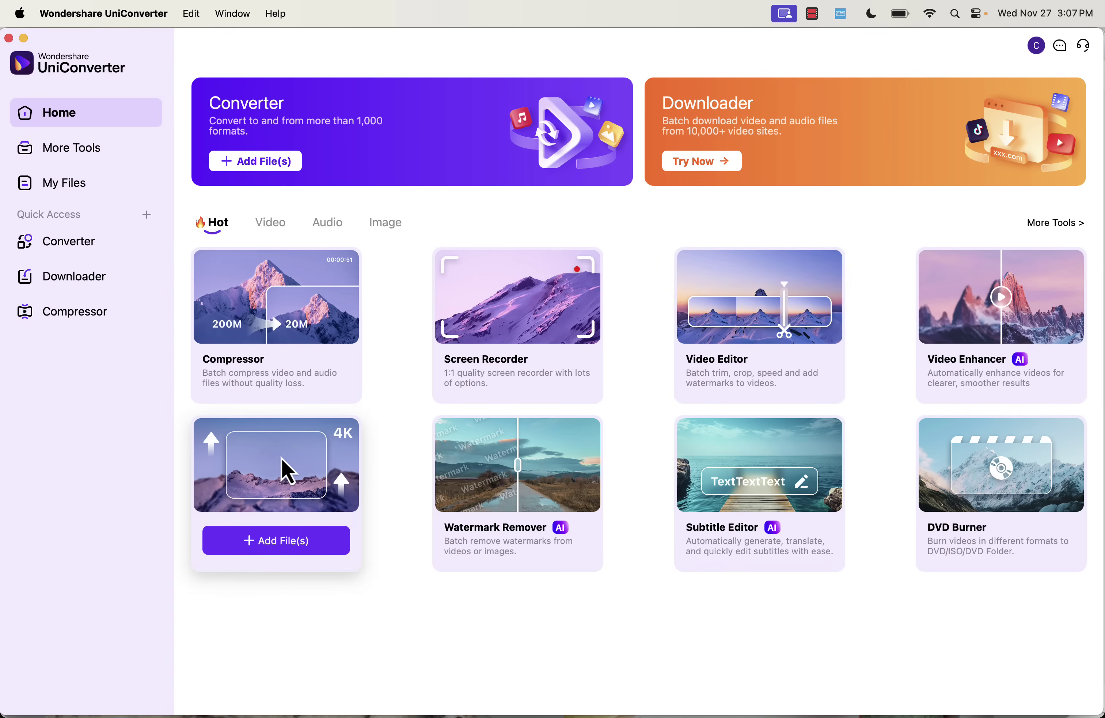
click(283, 461)
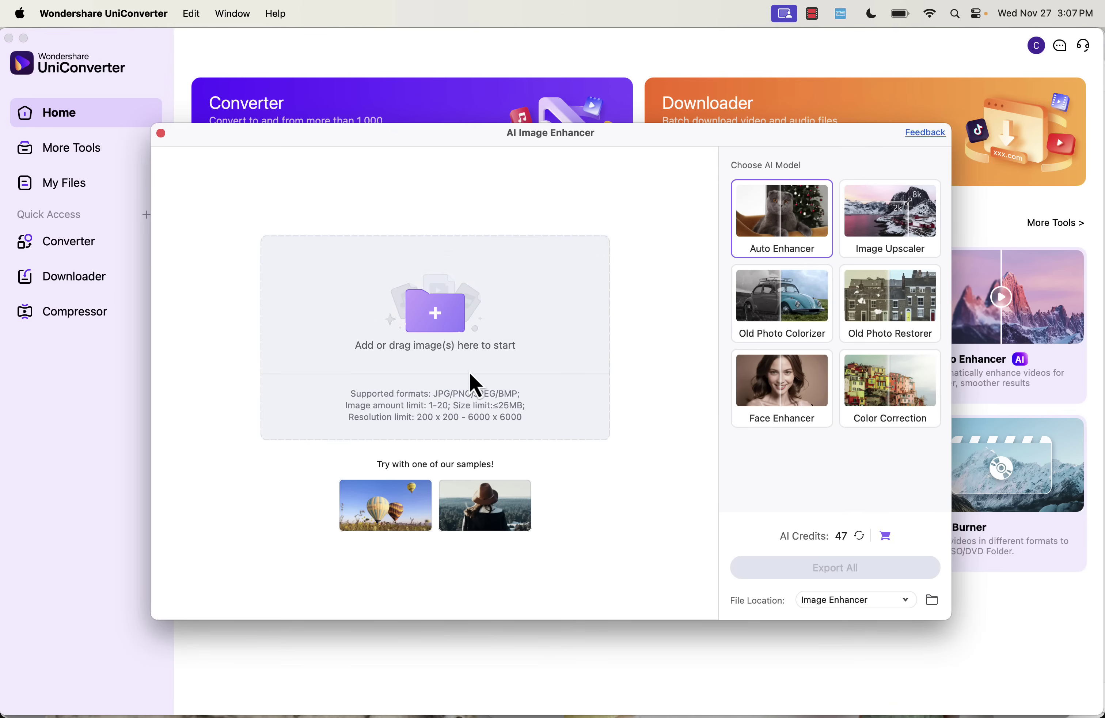
click(460, 326)
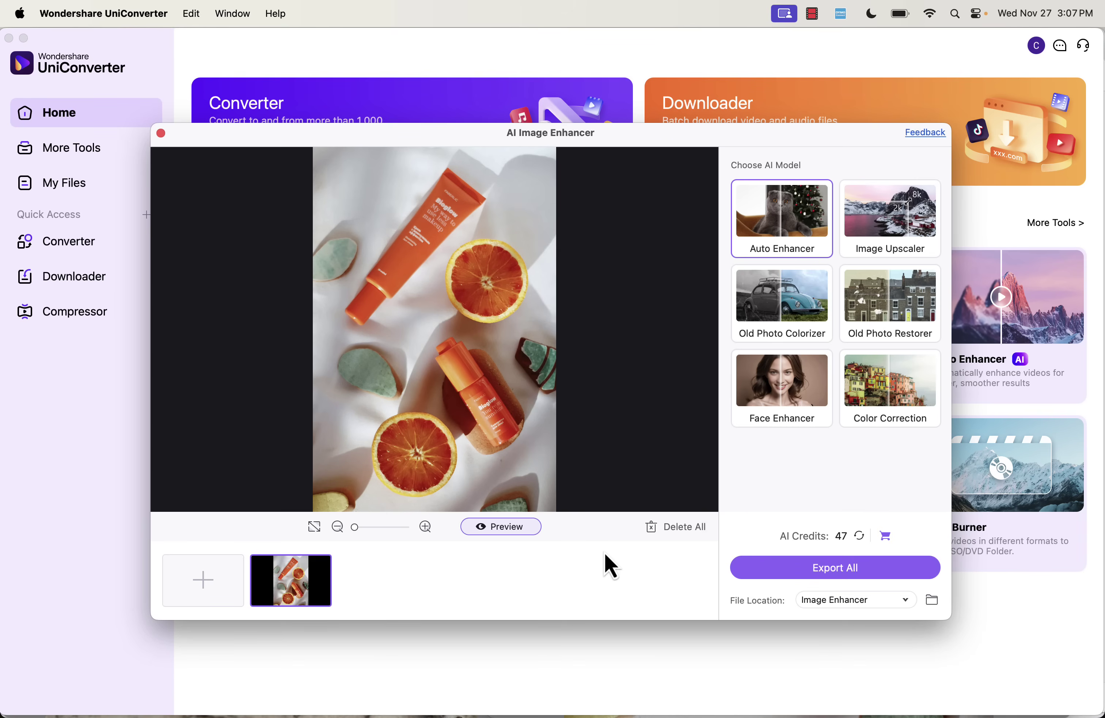
click(889, 230)
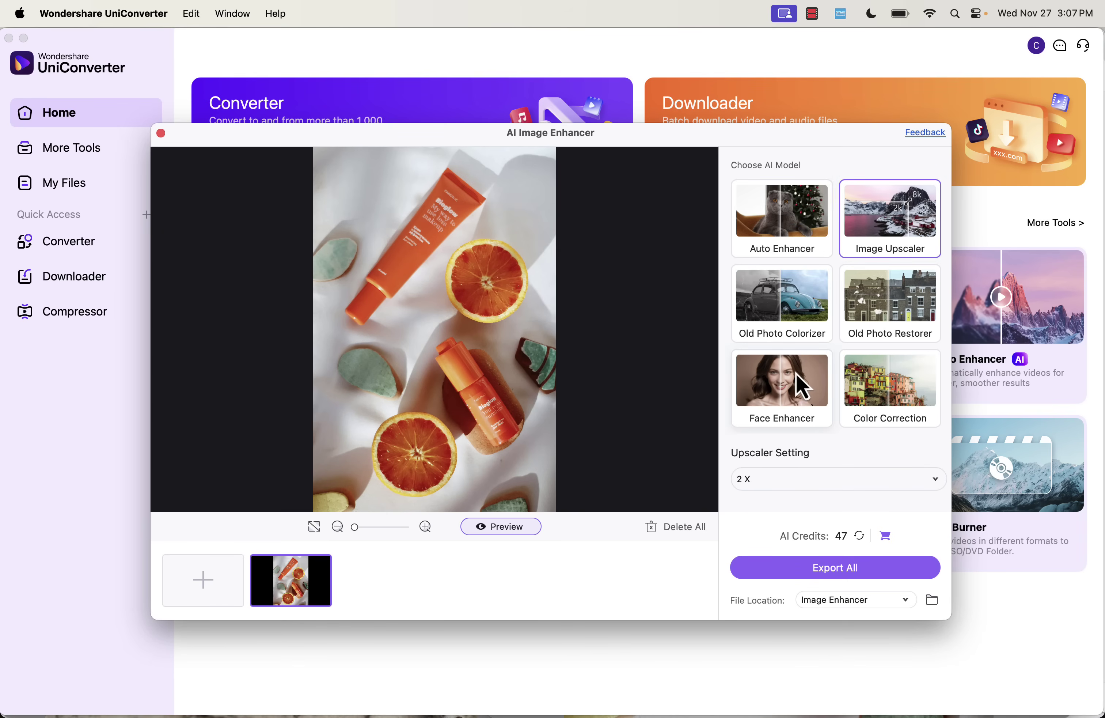
click(795, 479)
click(795, 531)
Step: Try the other AI models, then return to Image Upscaler at 4X
click(817, 194)
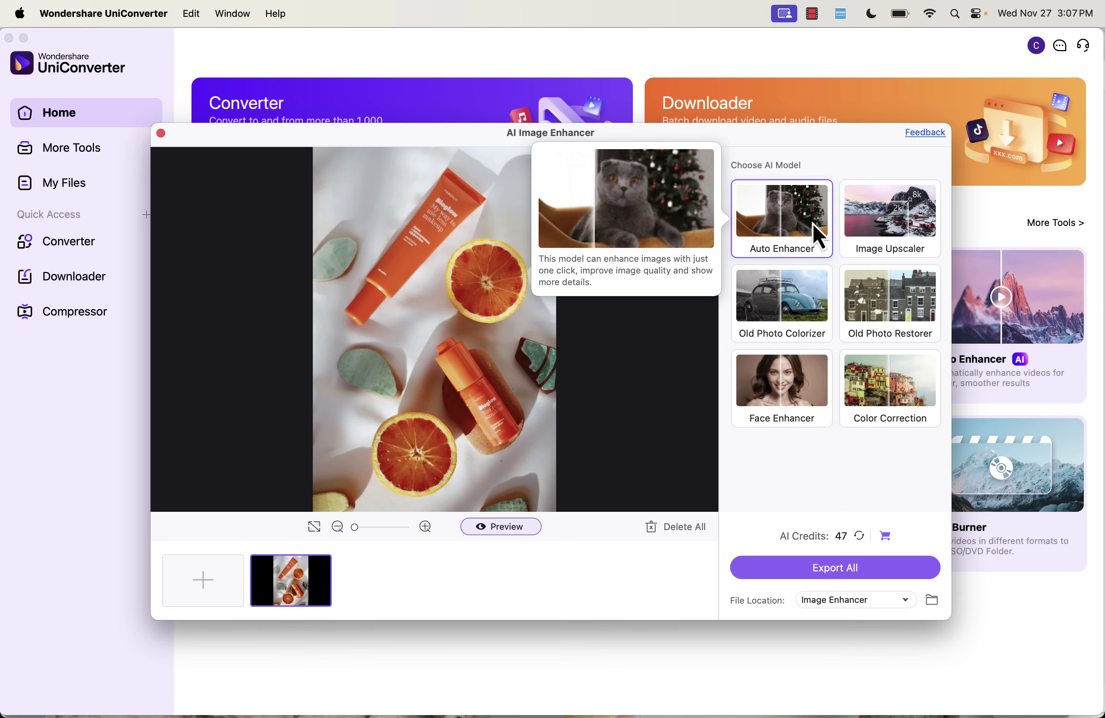
click(790, 325)
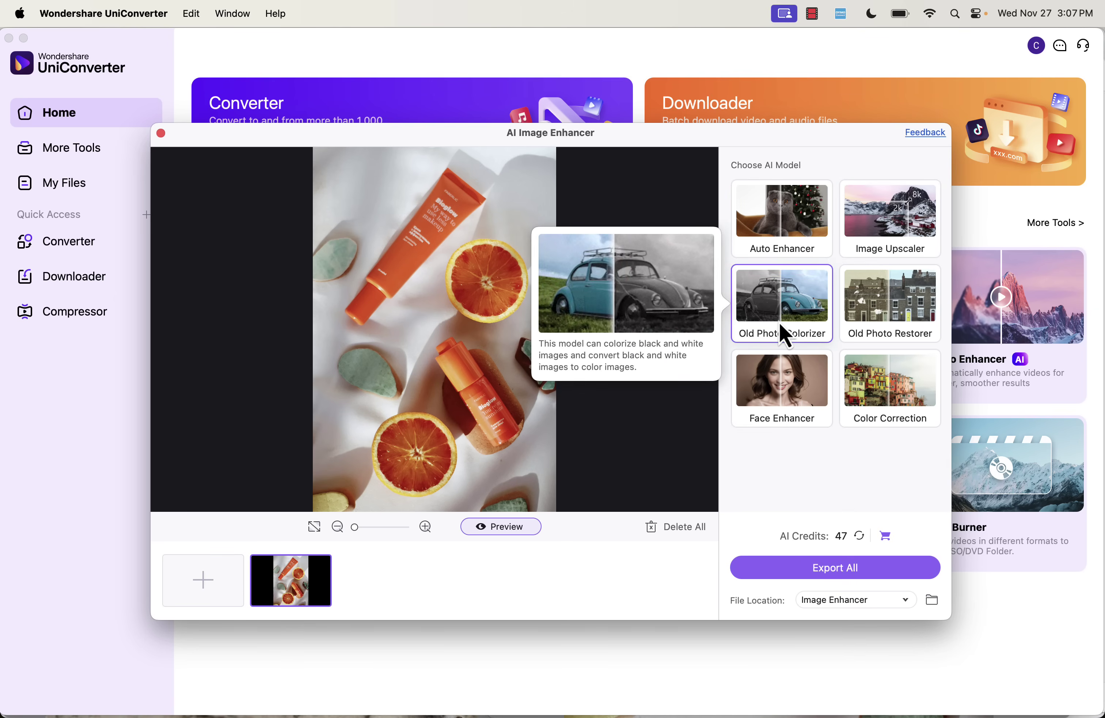
click(859, 322)
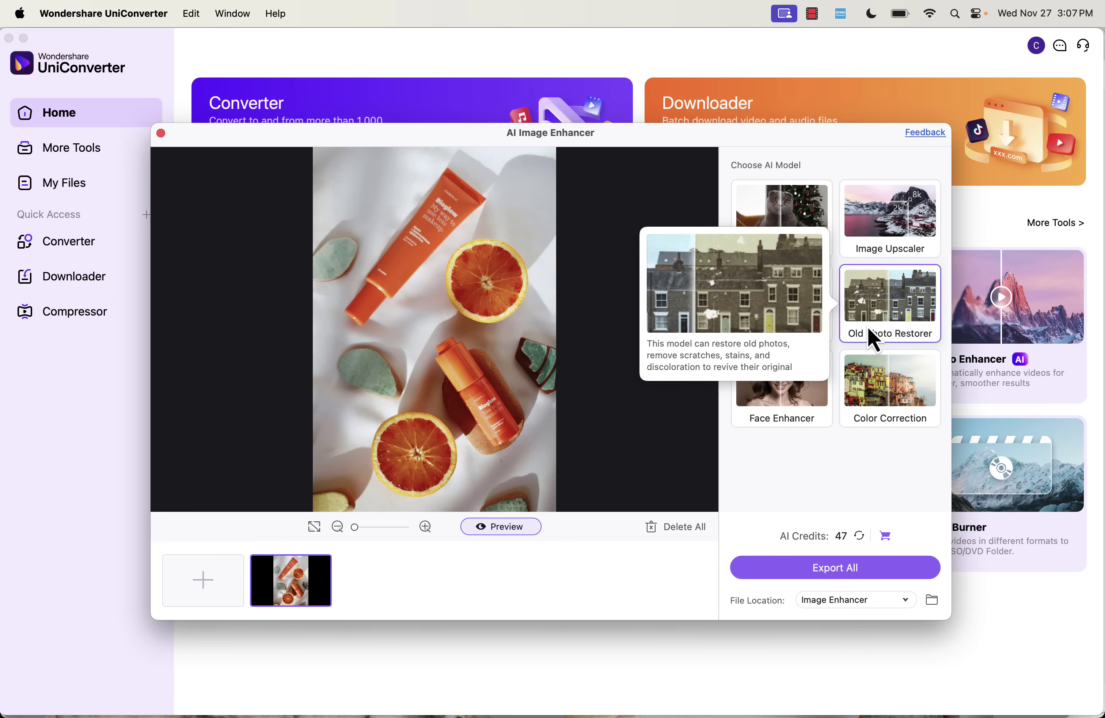
click(788, 428)
click(888, 396)
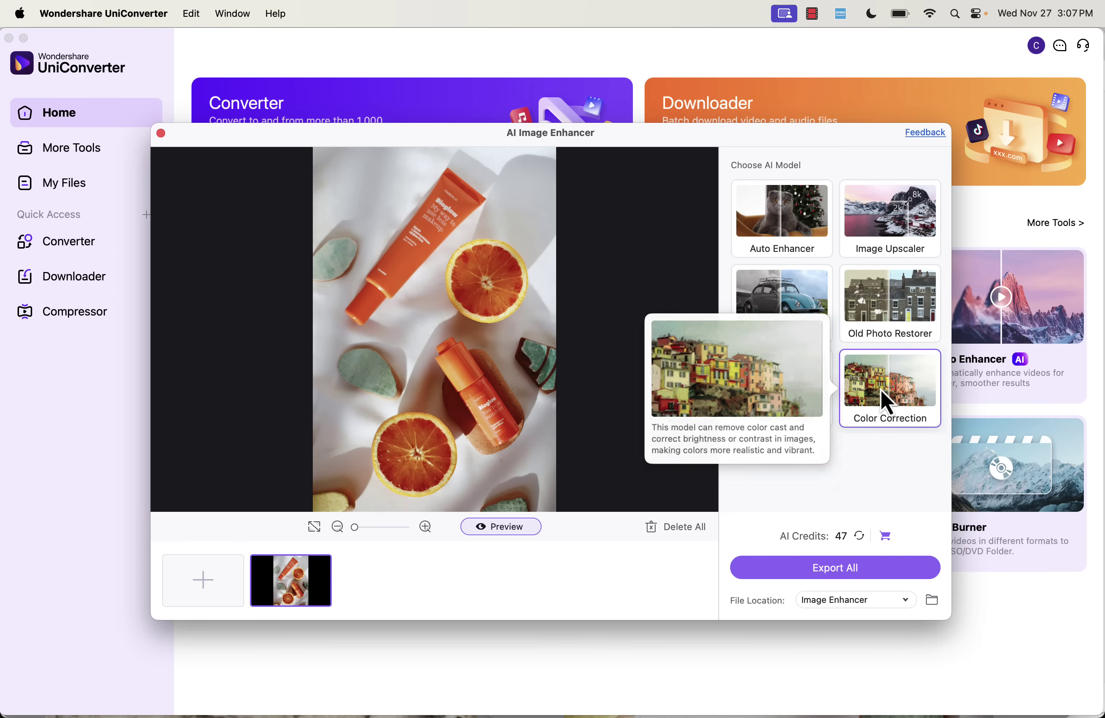
click(854, 227)
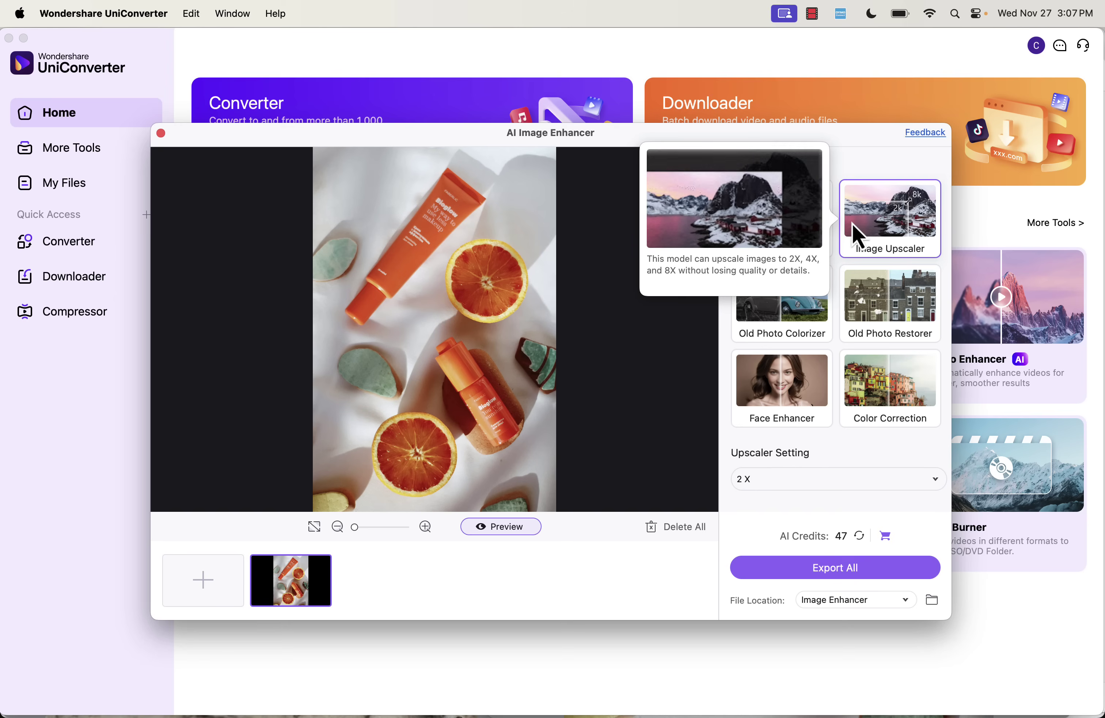
click(817, 212)
click(902, 211)
click(884, 485)
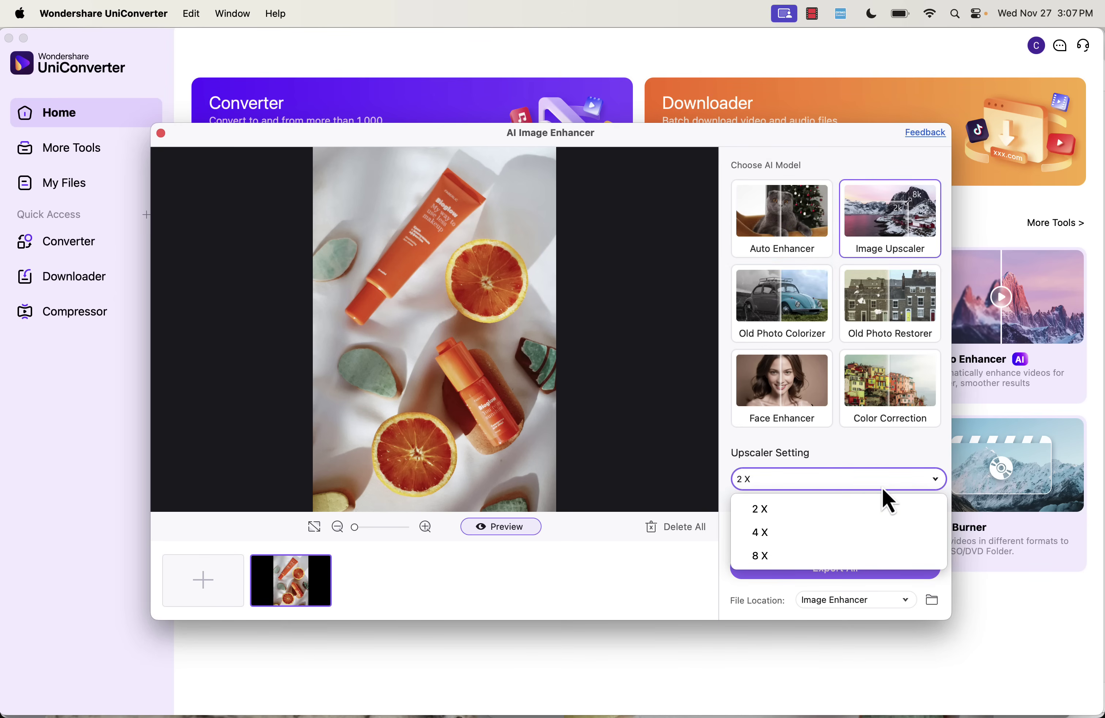
click(836, 532)
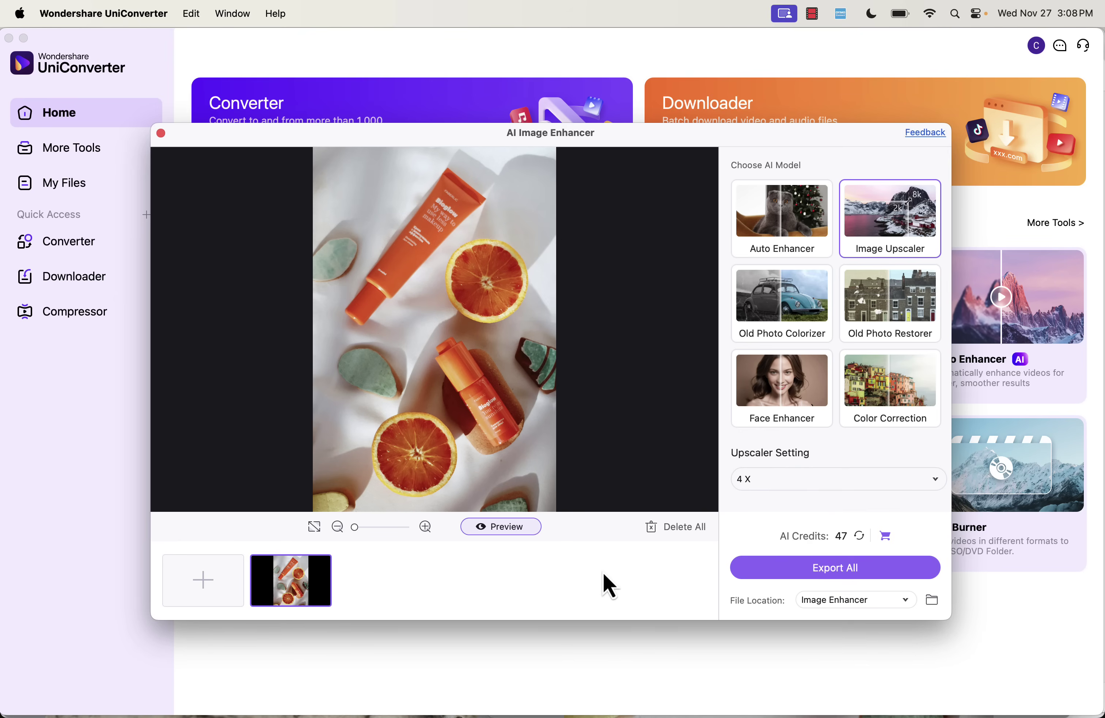
Step: Export the 4X upscaled orange photo and open its file location folder
click(827, 570)
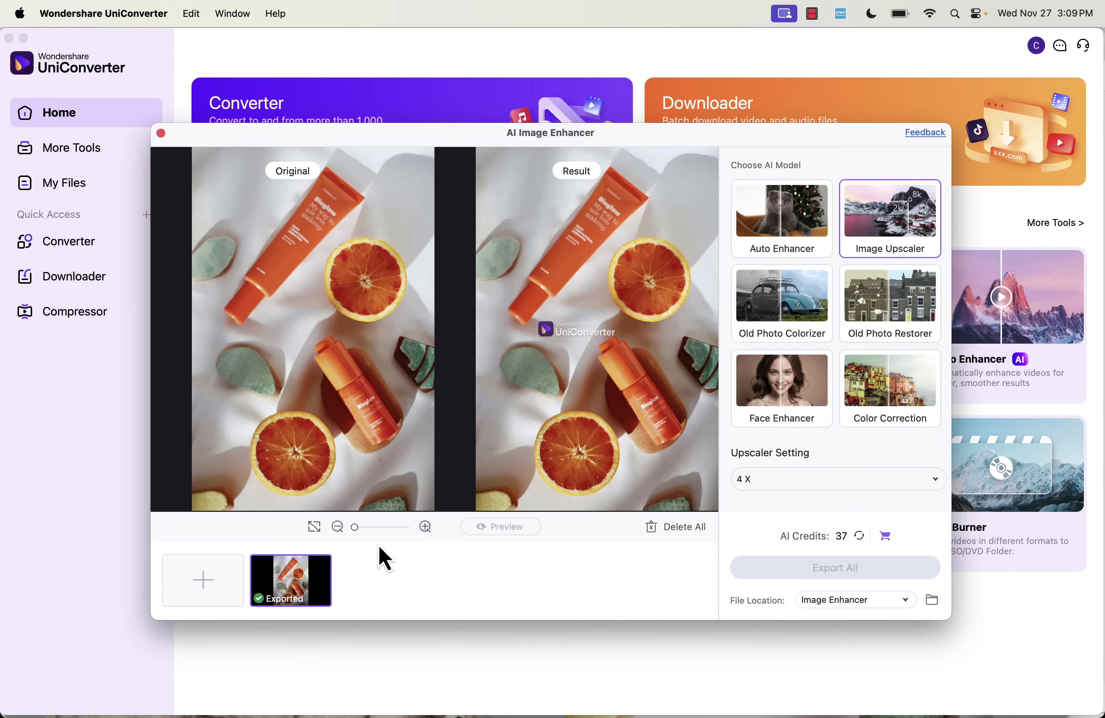
click(935, 602)
Step: Open the upscaled photo in Preview, zoom both photos to compare detail, then return to UniConverter
double_click(527, 368)
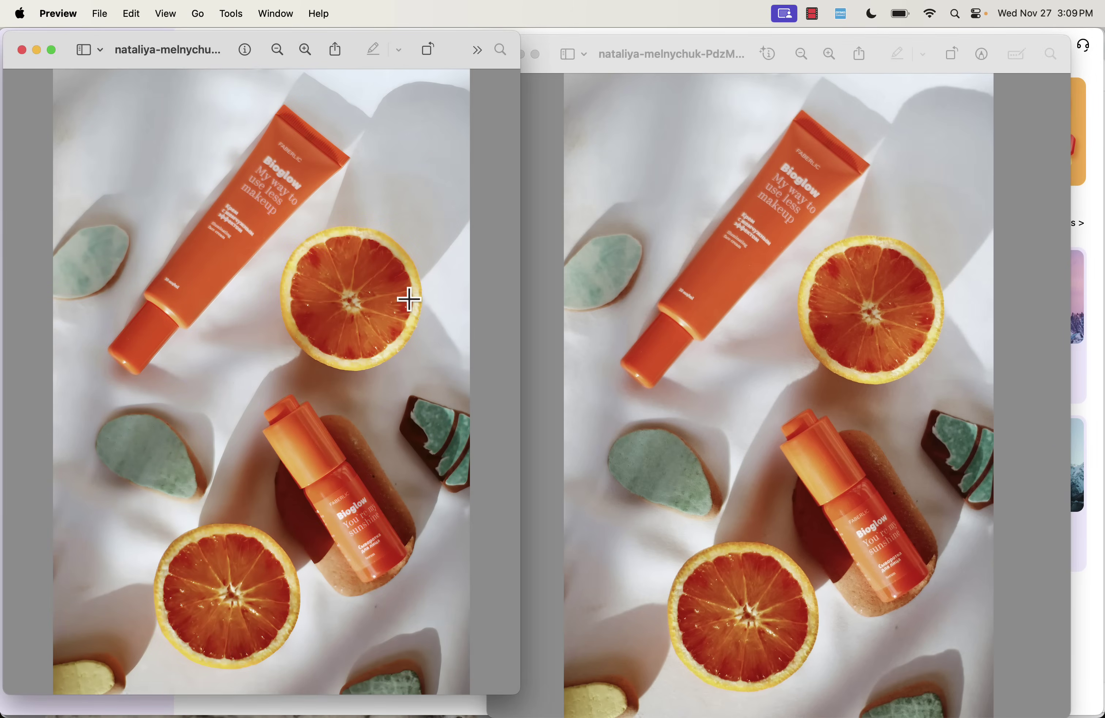
scroll(259, 280, up, 5)
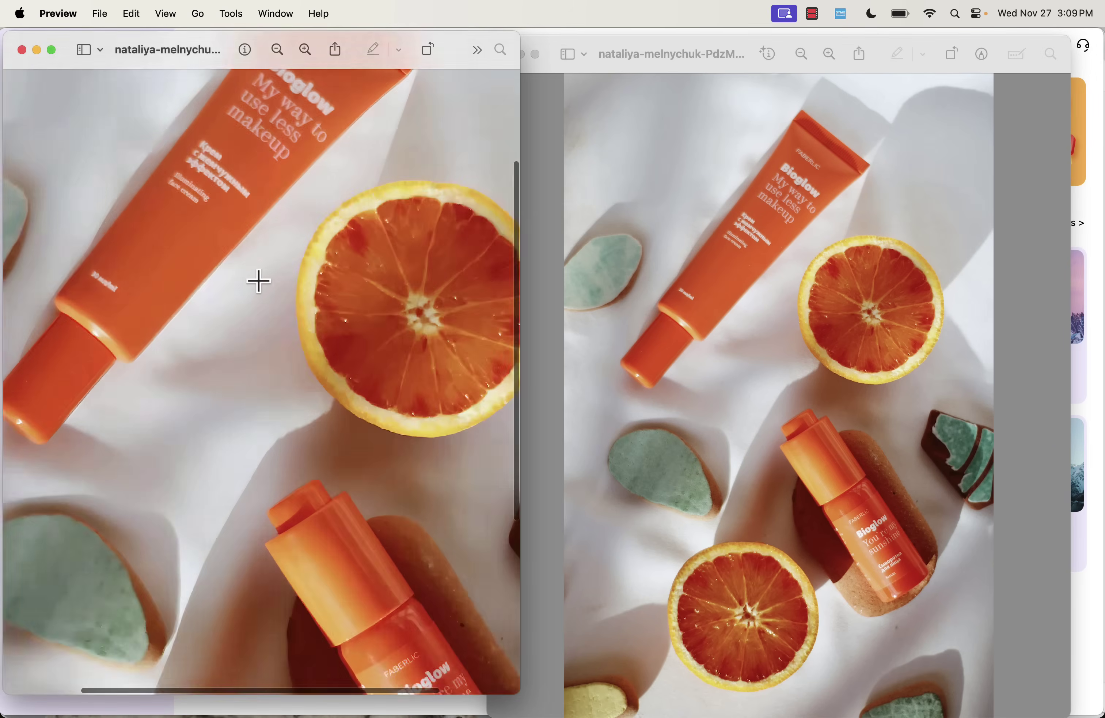
scroll(182, 277, up, 3)
click(704, 324)
scroll(703, 324, up, 5)
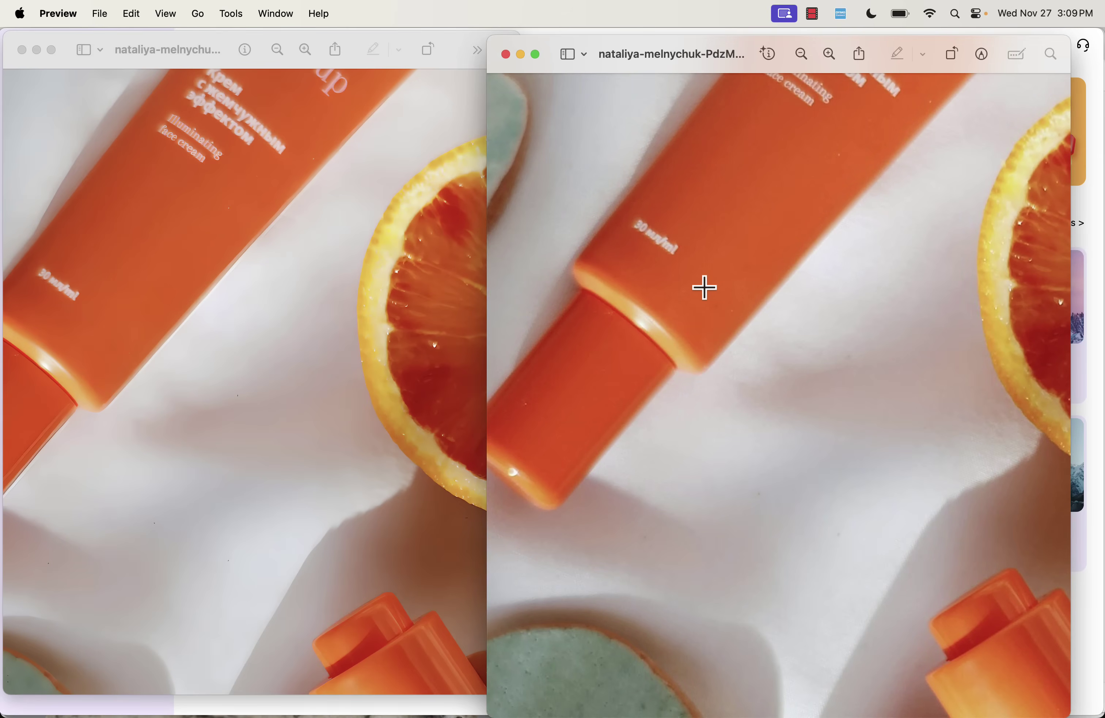
right_click(705, 286)
drag(666, 252, 661, 326)
key(super+Tab)
key(super+Tab)
key(super+Tab)
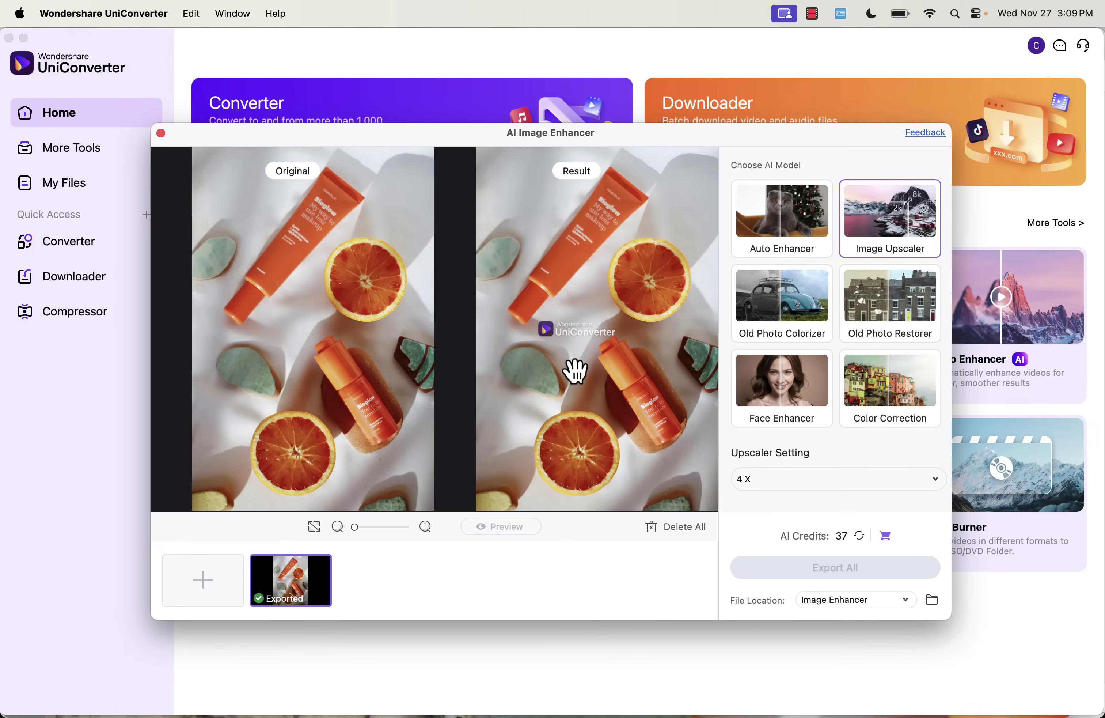
Step: Zoom the preview onto the Bioglow tube, switch to Color Correction, and export
click(389, 531)
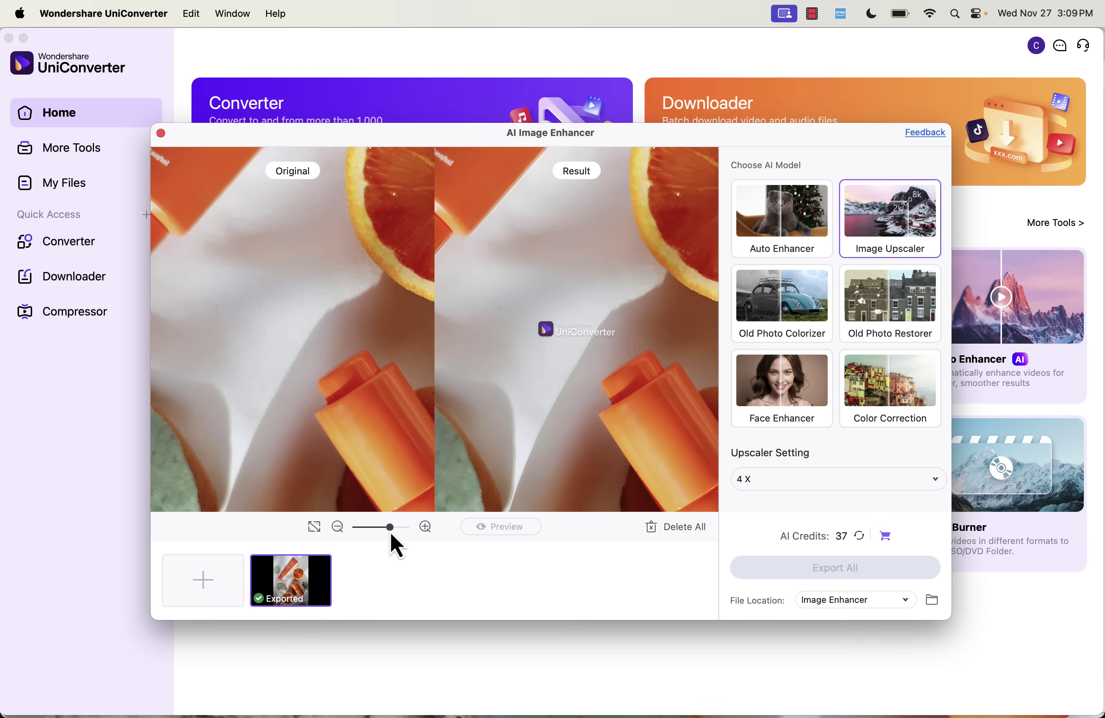
drag(466, 489, 565, 449)
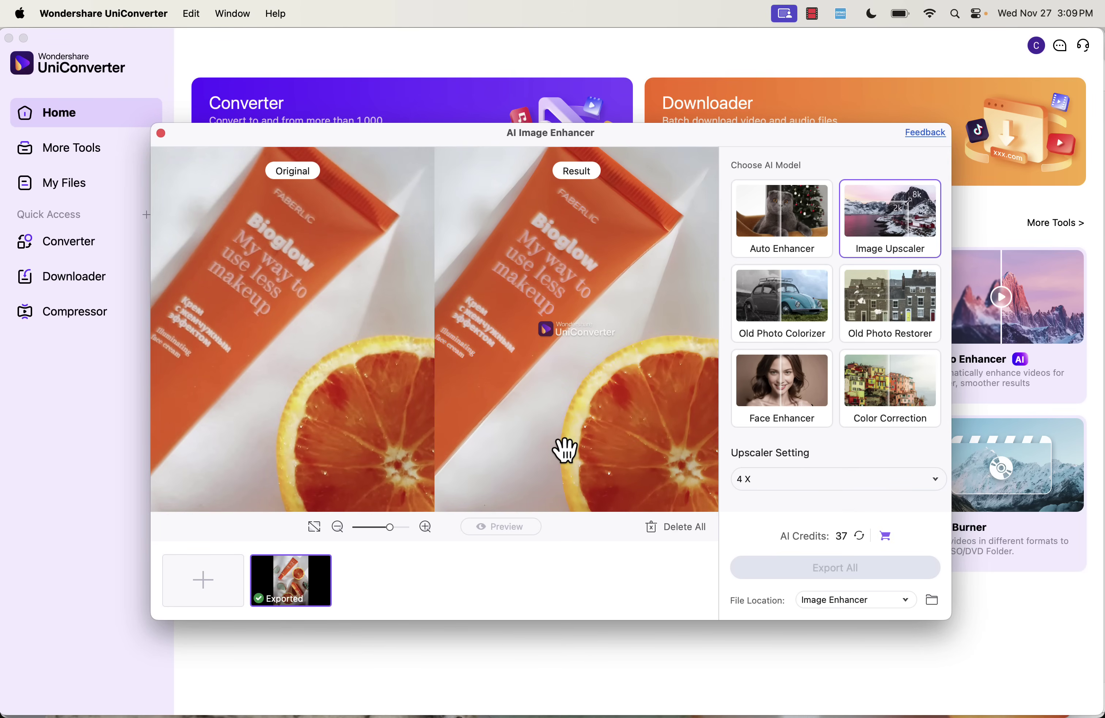
click(810, 320)
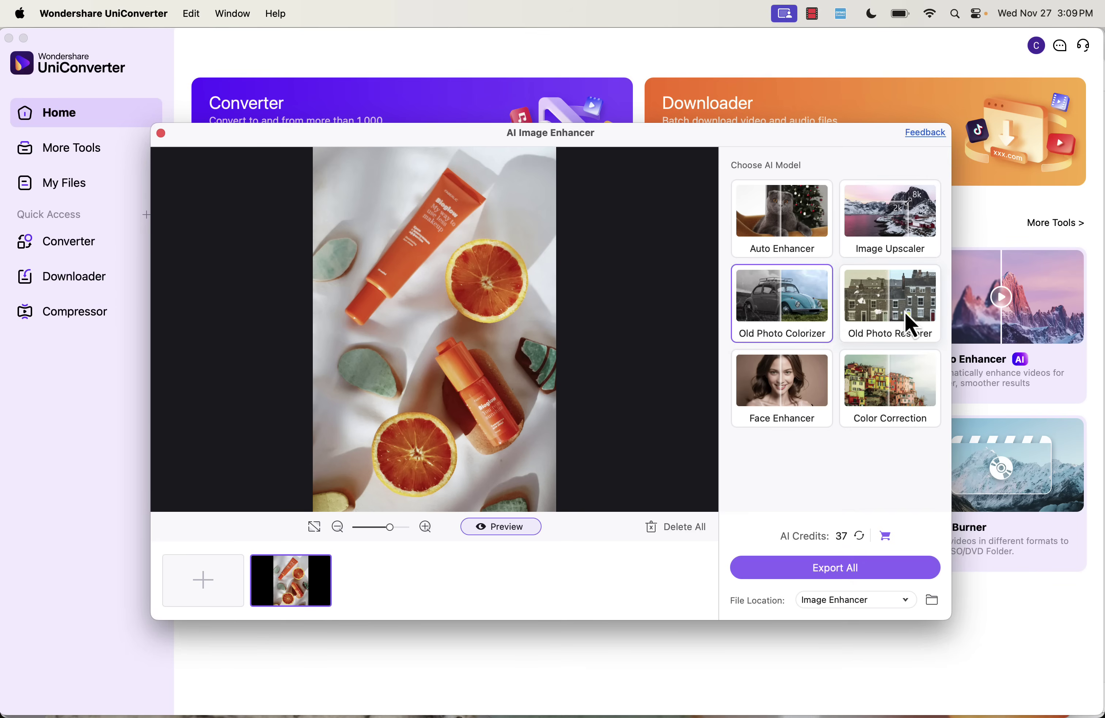
click(902, 417)
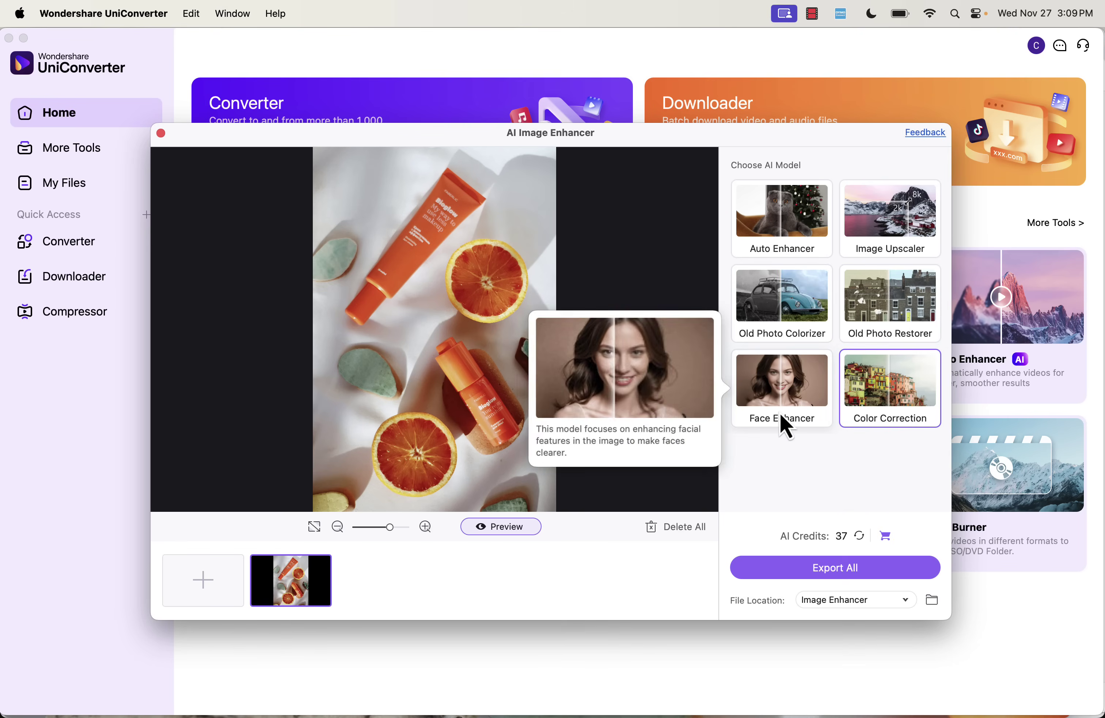
mouse_move(819, 281)
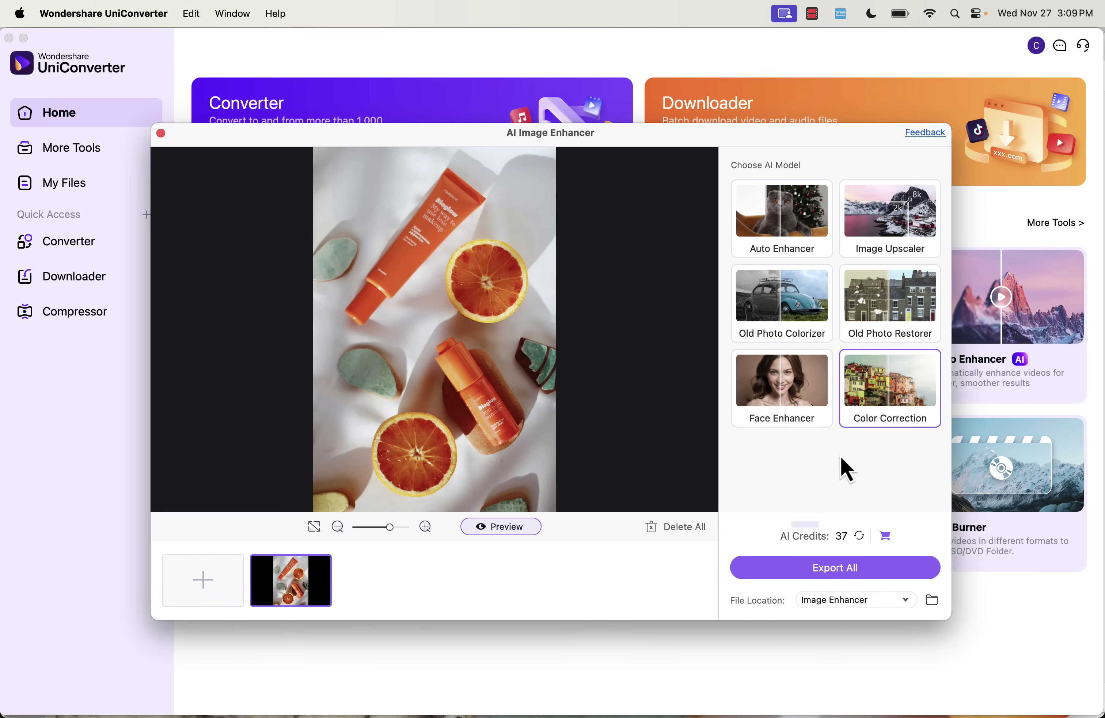
click(768, 572)
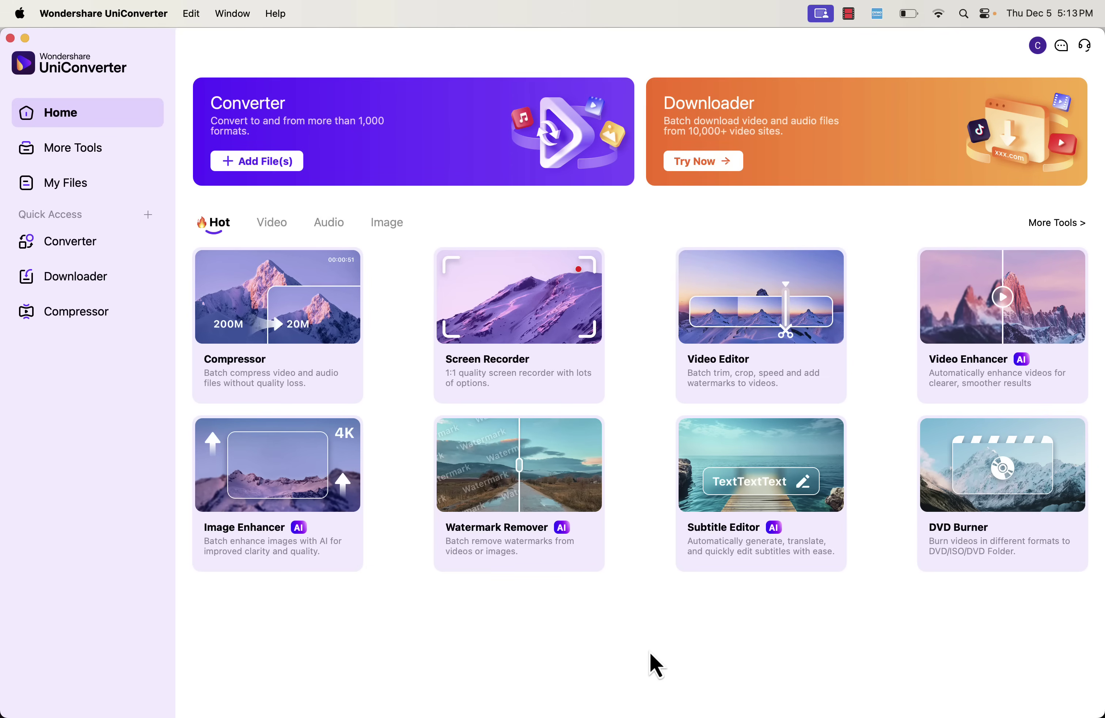
Step: Open Image Watermark Remover and add the four Curology product photos
click(536, 447)
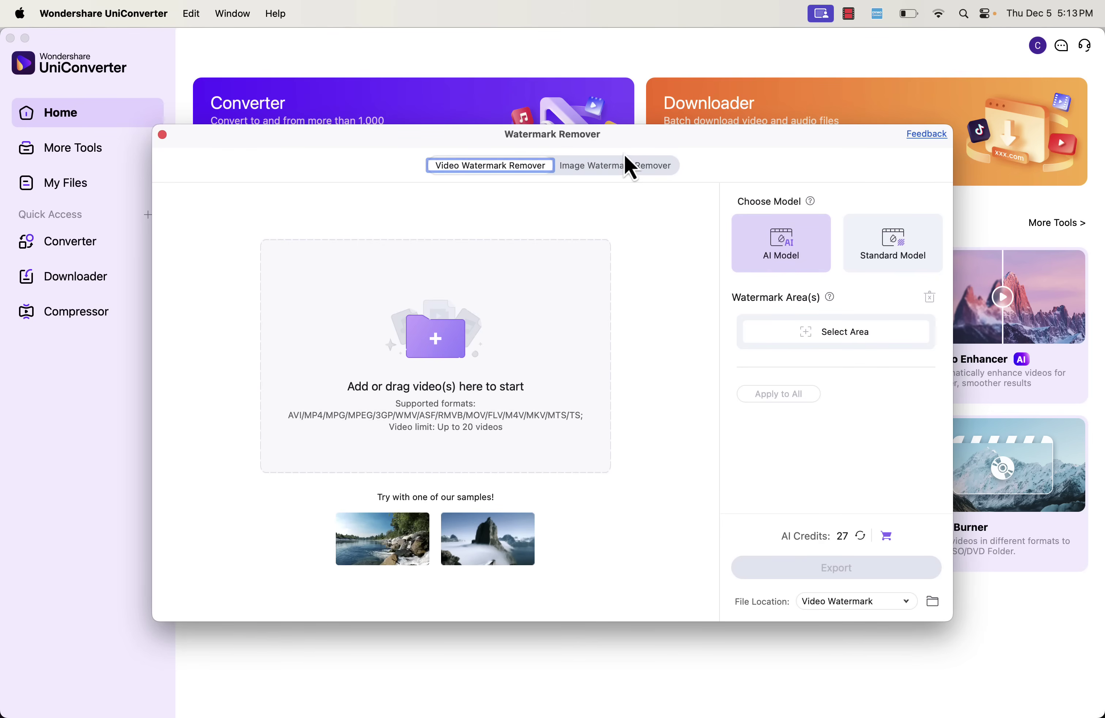
click(624, 177)
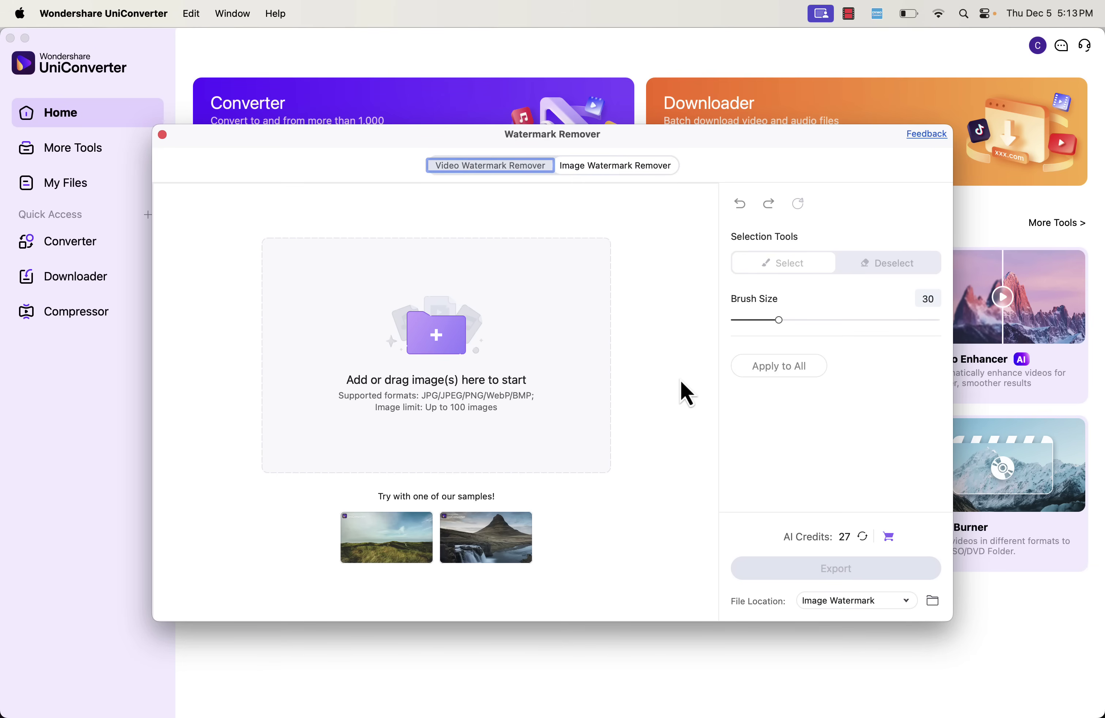
click(451, 361)
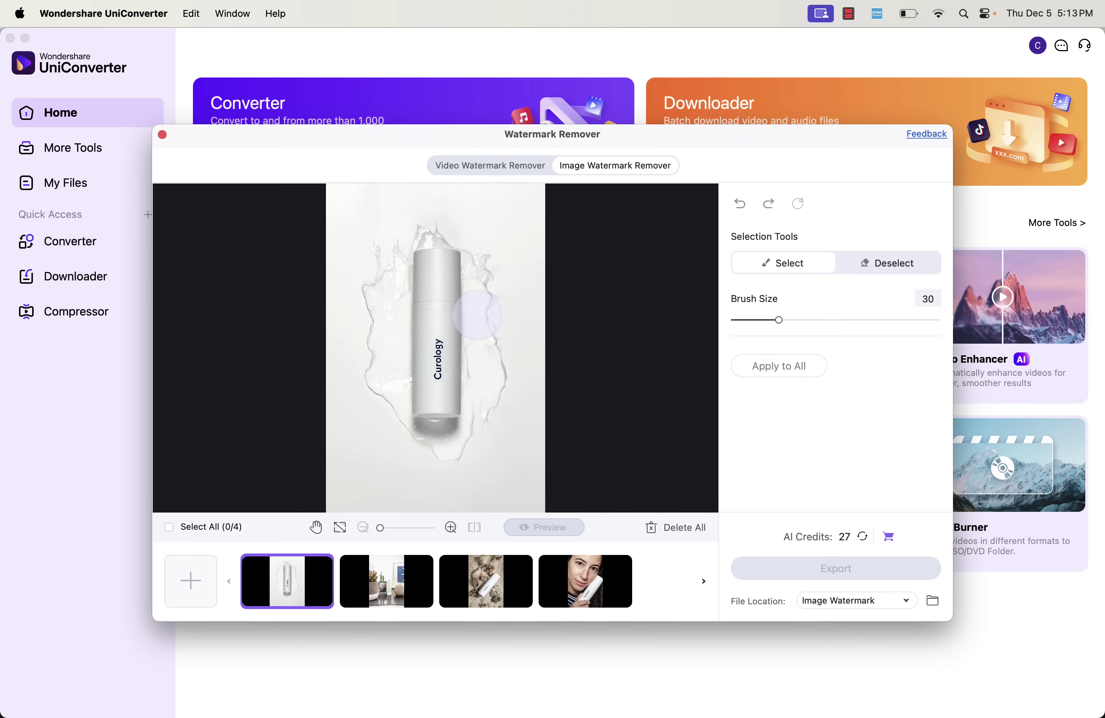
Step: Preview each of the four photos, then mask the Curology logo on the first bottle
click(381, 592)
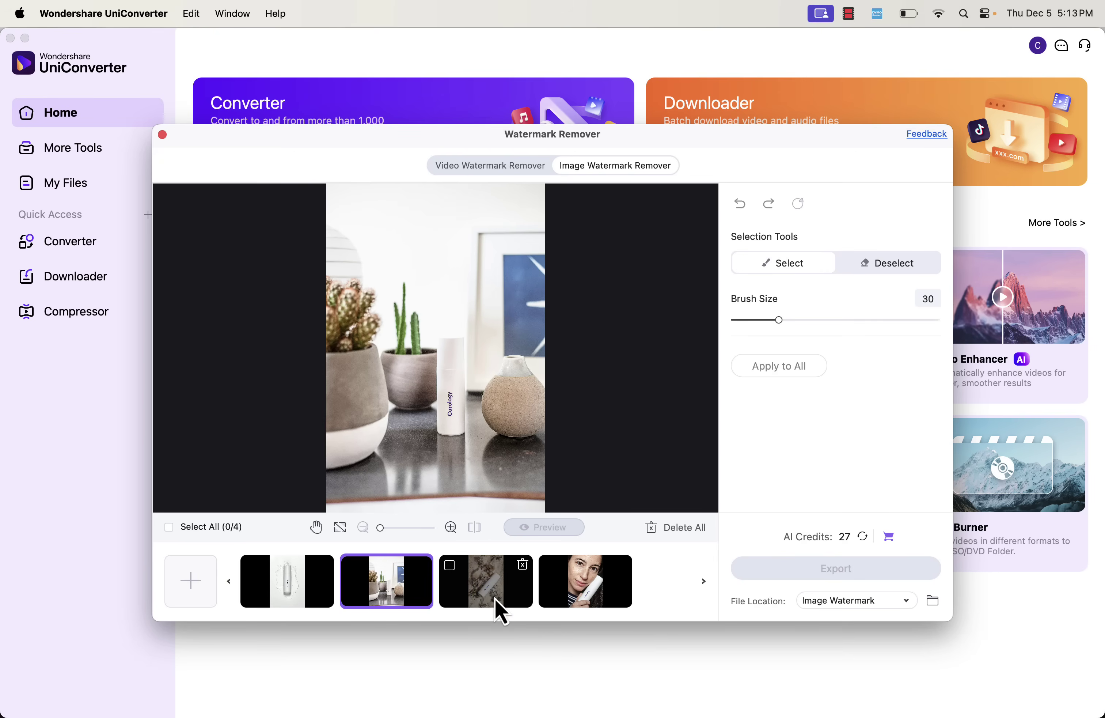
click(495, 598)
click(583, 593)
click(287, 595)
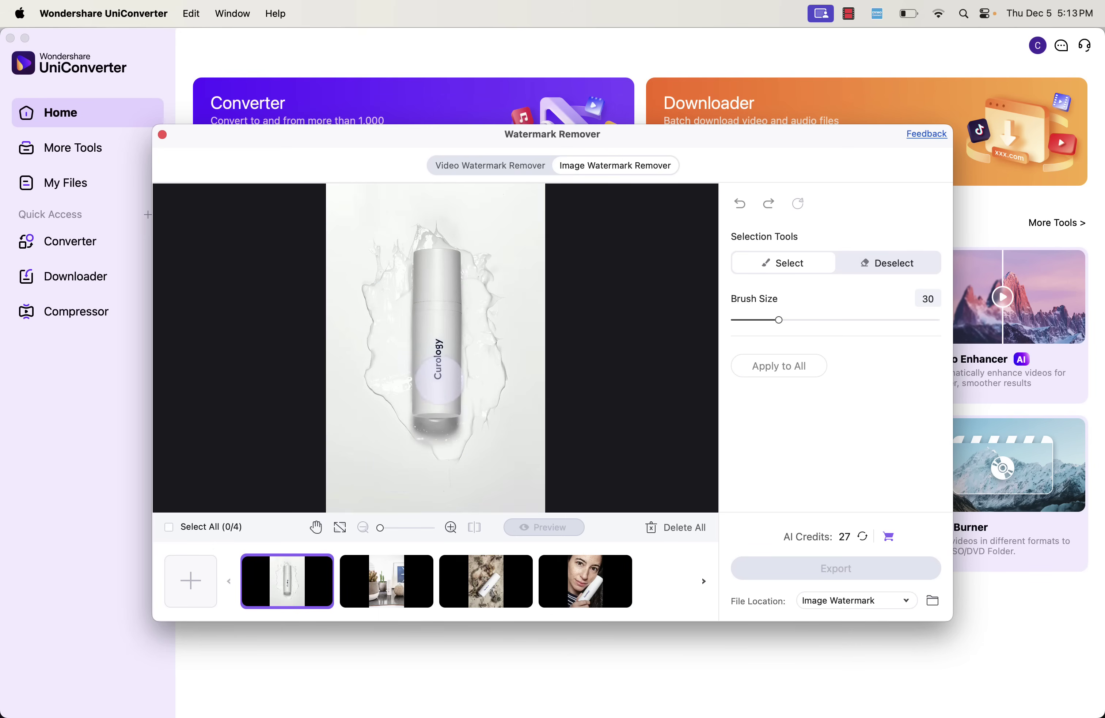
drag(437, 378, 436, 343)
Step: Mask the Curology labels on the cactus, sand and woman photos, then export all four
click(397, 580)
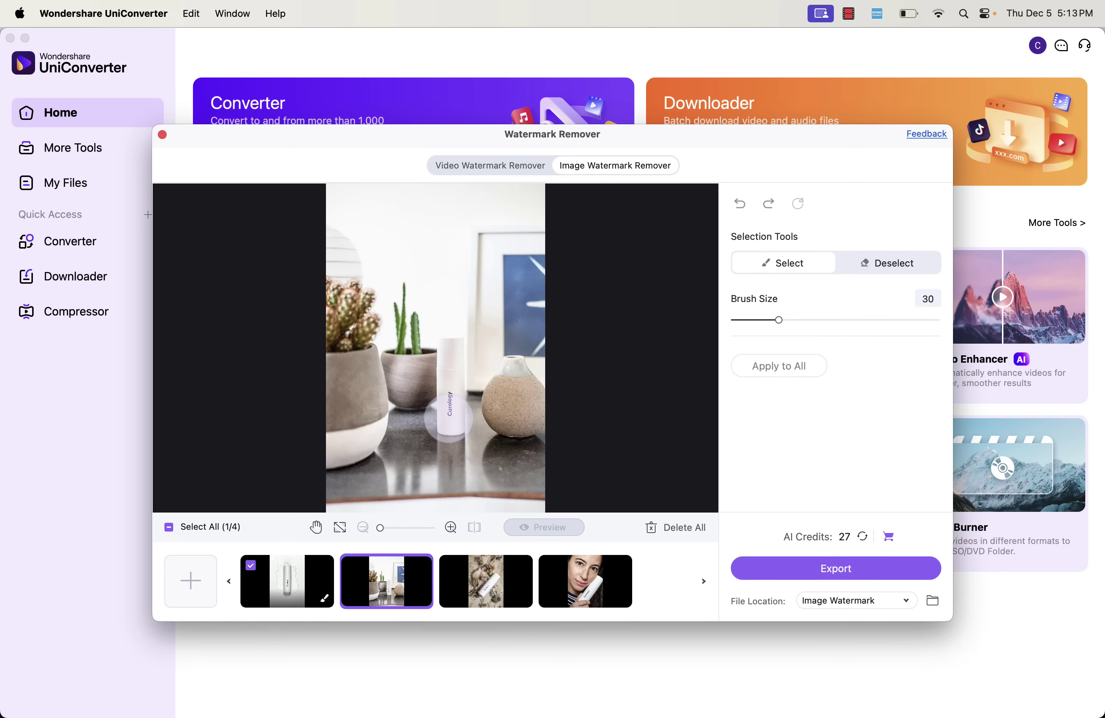
mouse_move(450, 422)
mouse_down()
mouse_move(449, 396)
mouse_move(438, 399)
mouse_move(447, 372)
mouse_up()
click(485, 581)
click(568, 583)
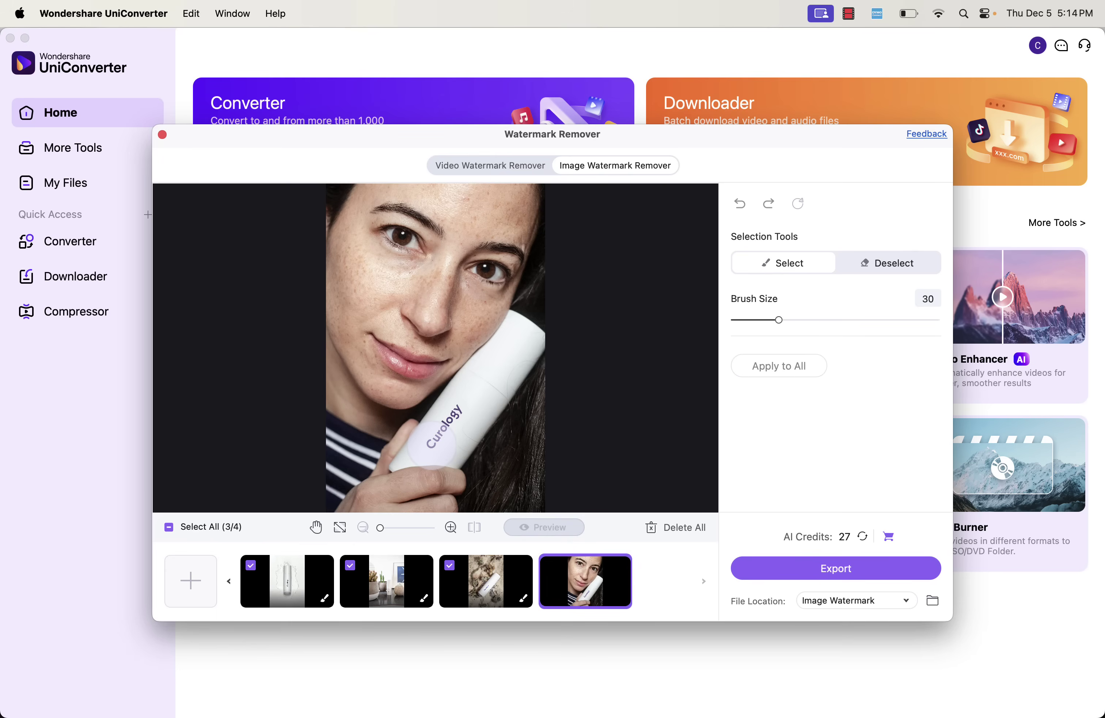
drag(431, 439, 462, 402)
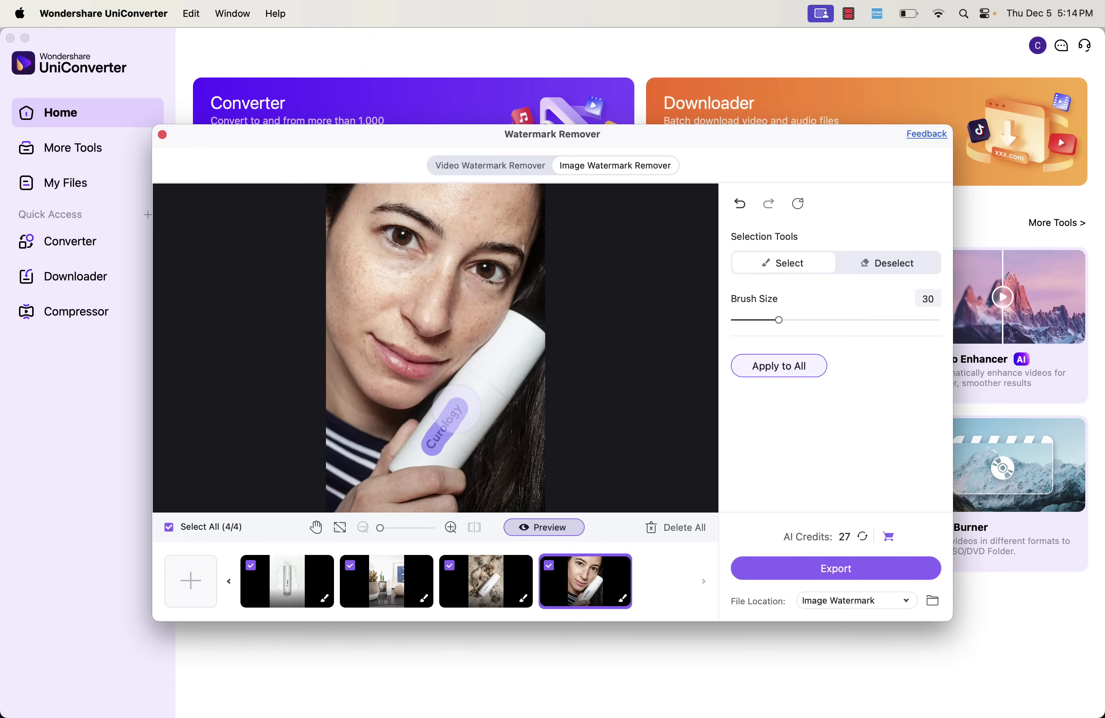
click(764, 578)
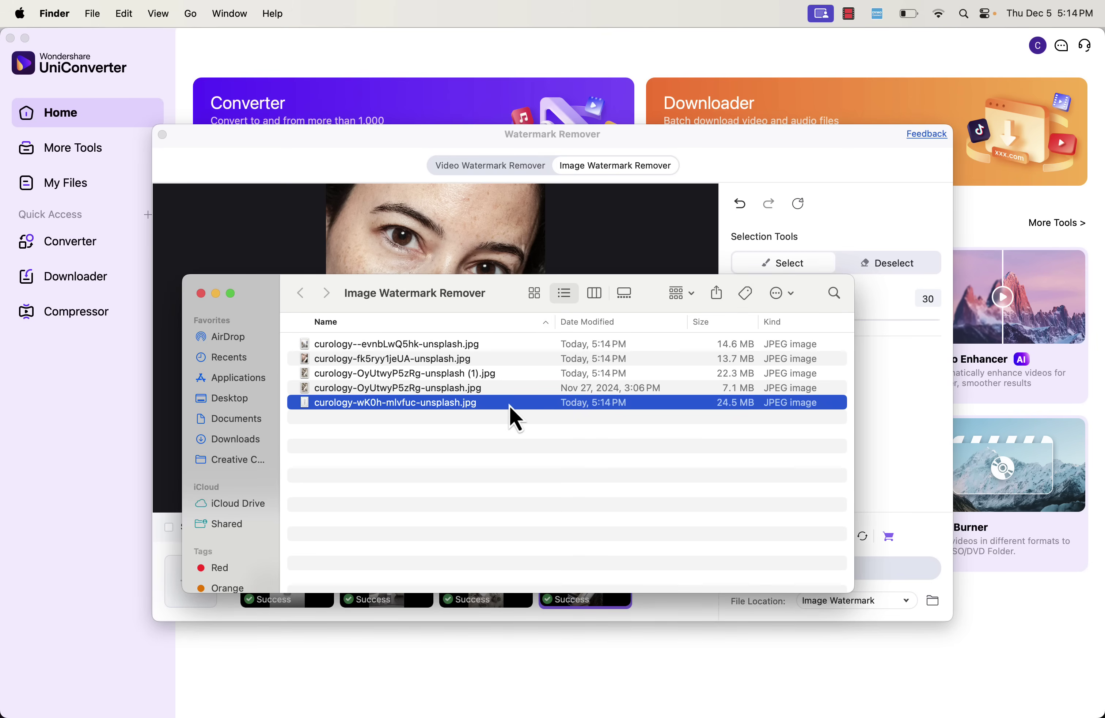
Step: Open the exported Curology photos in Preview and bring the woman, potted cacti and cactus-on-sand images forward to check their logos
click(456, 349)
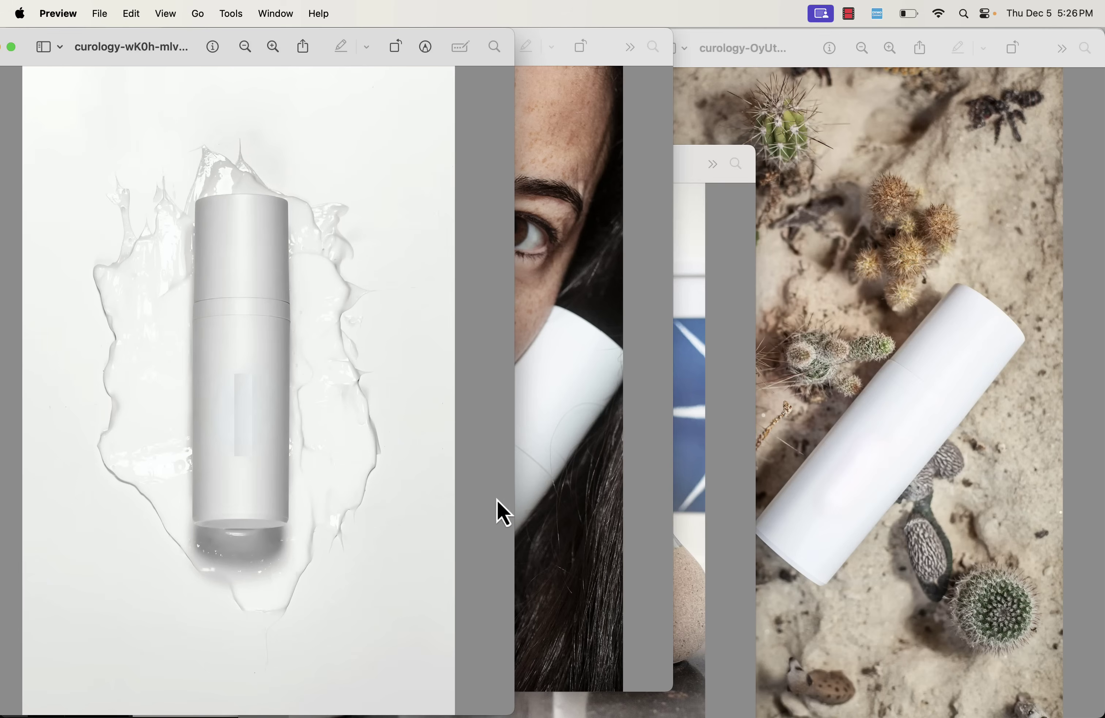
click(496, 511)
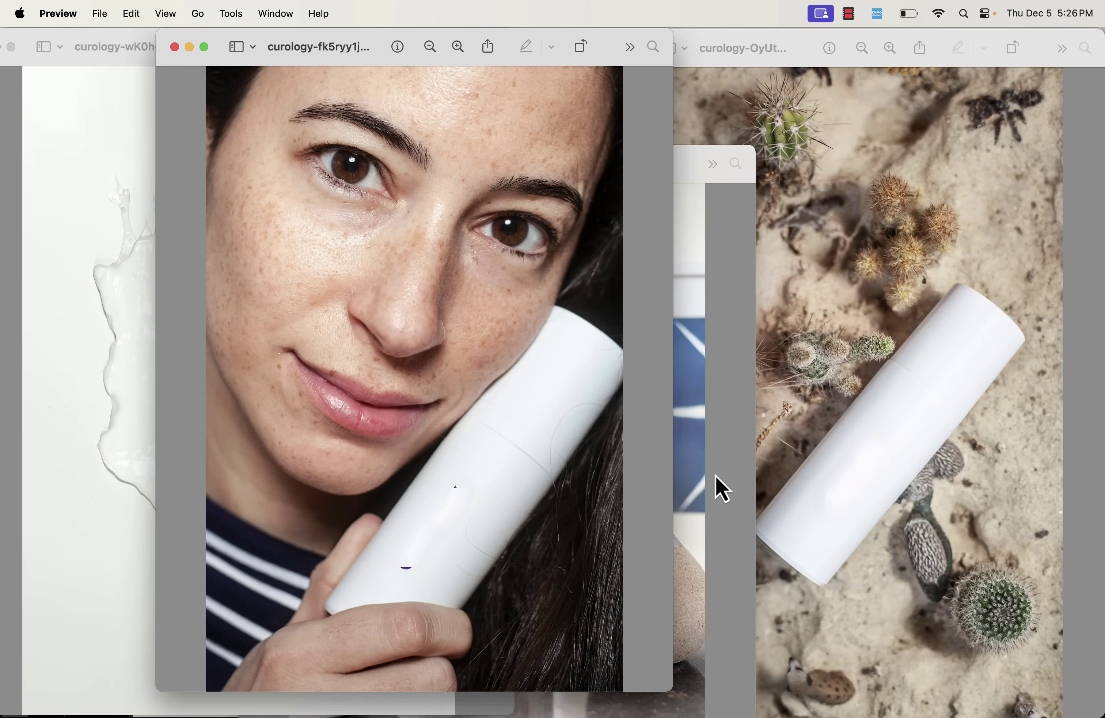
click(687, 485)
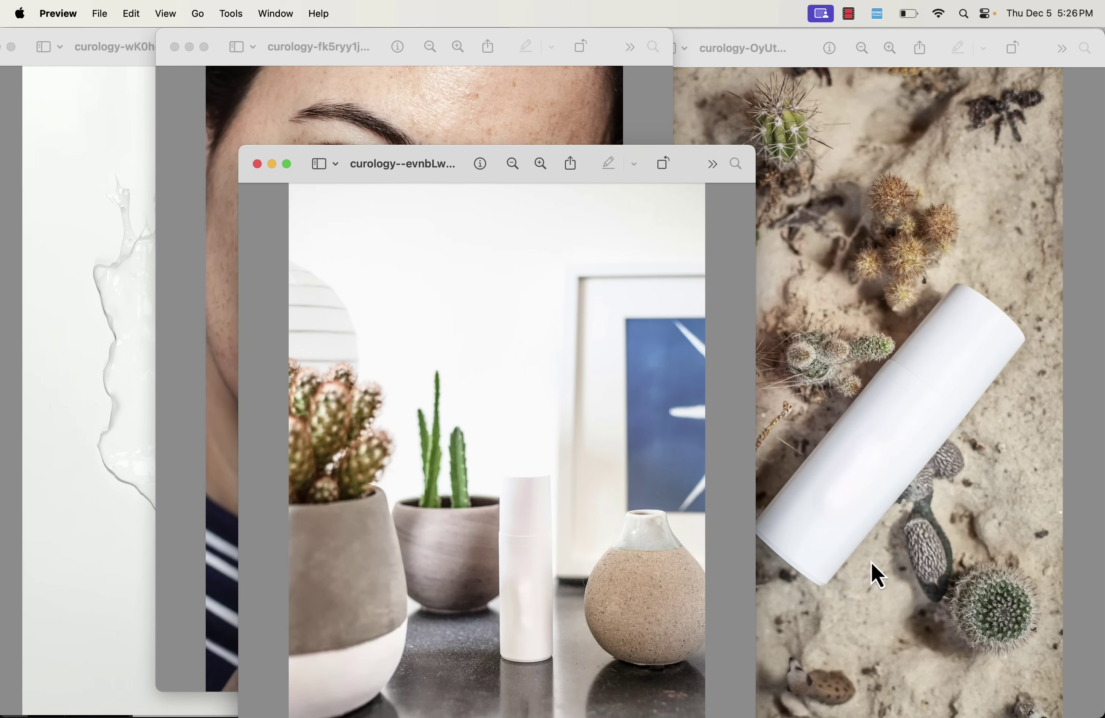
click(878, 577)
click(473, 167)
drag(468, 158, 800, 173)
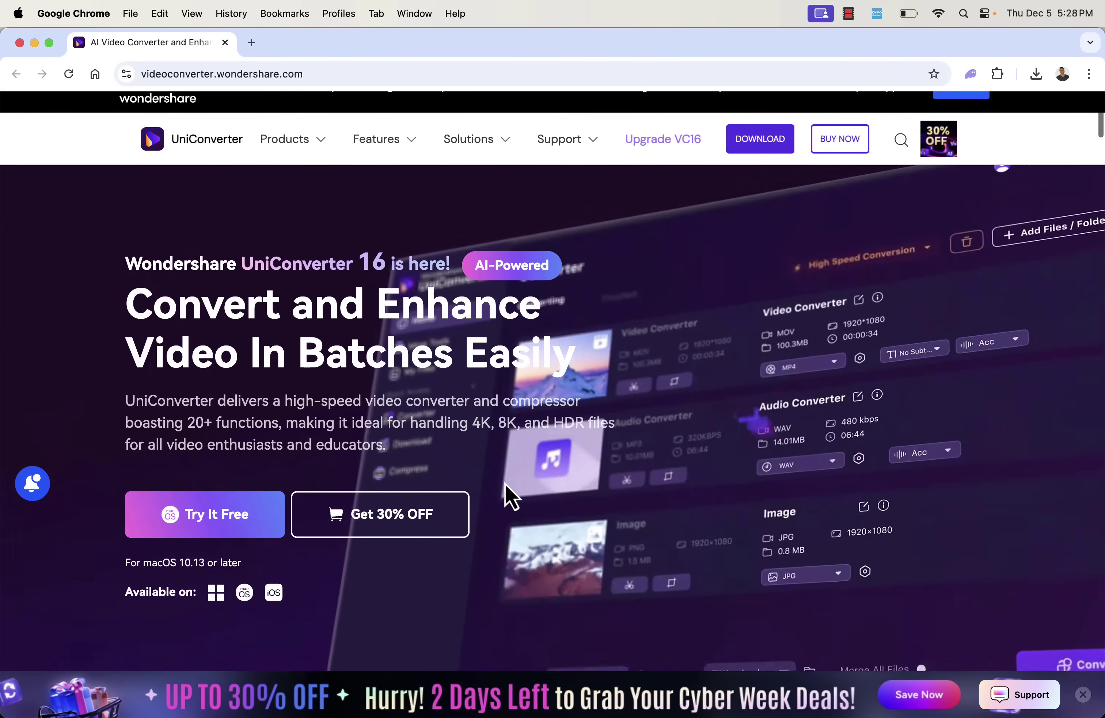
Step: Scroll through the UniConverter 16 page's Video Converter, Video Compressor and Batch Editor sections
scroll(505, 484, up, 1)
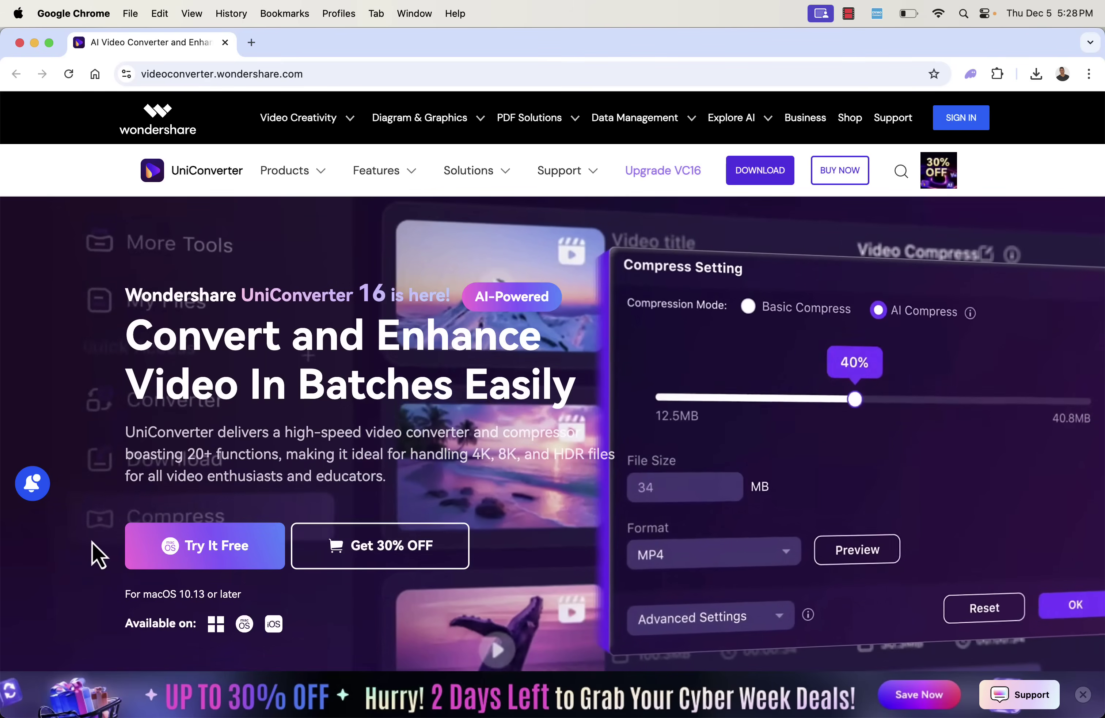
scroll(93, 542, down, 10)
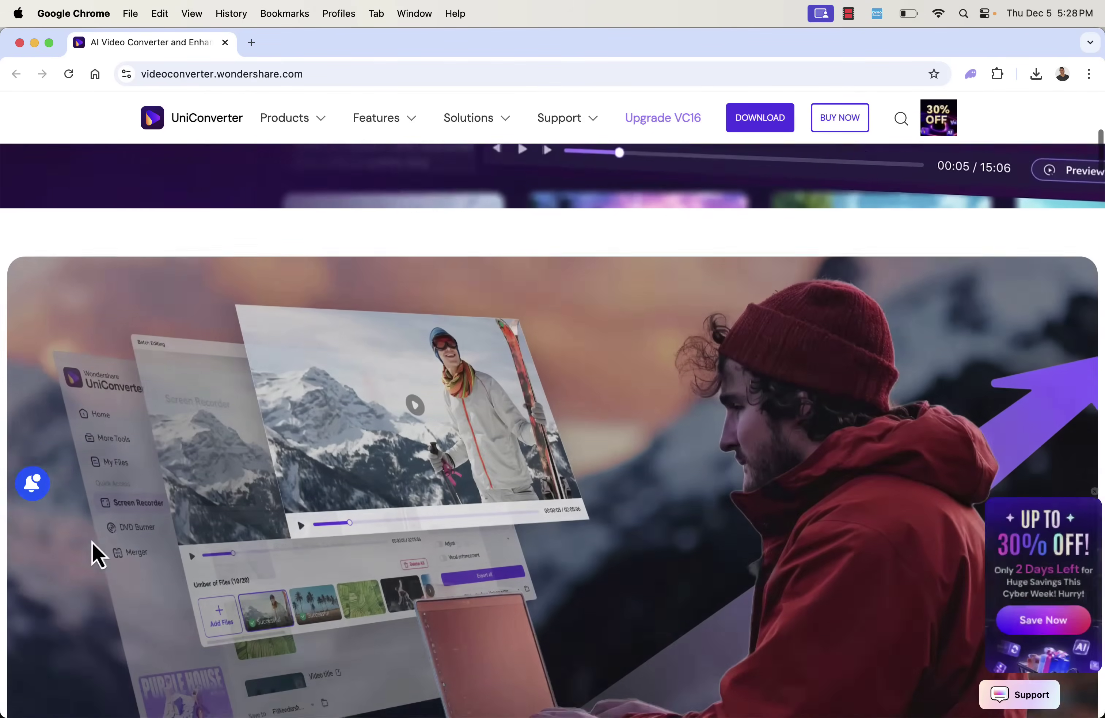
scroll(92, 543, down, 3)
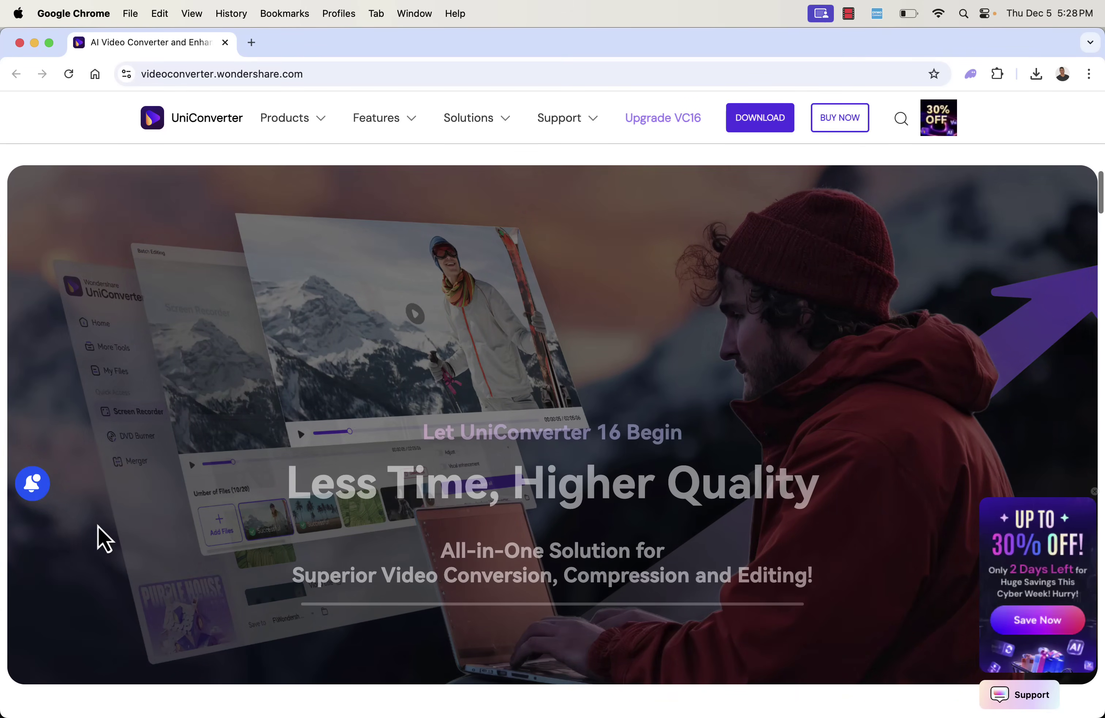
scroll(114, 499, down, 3)
scroll(114, 499, down, 8)
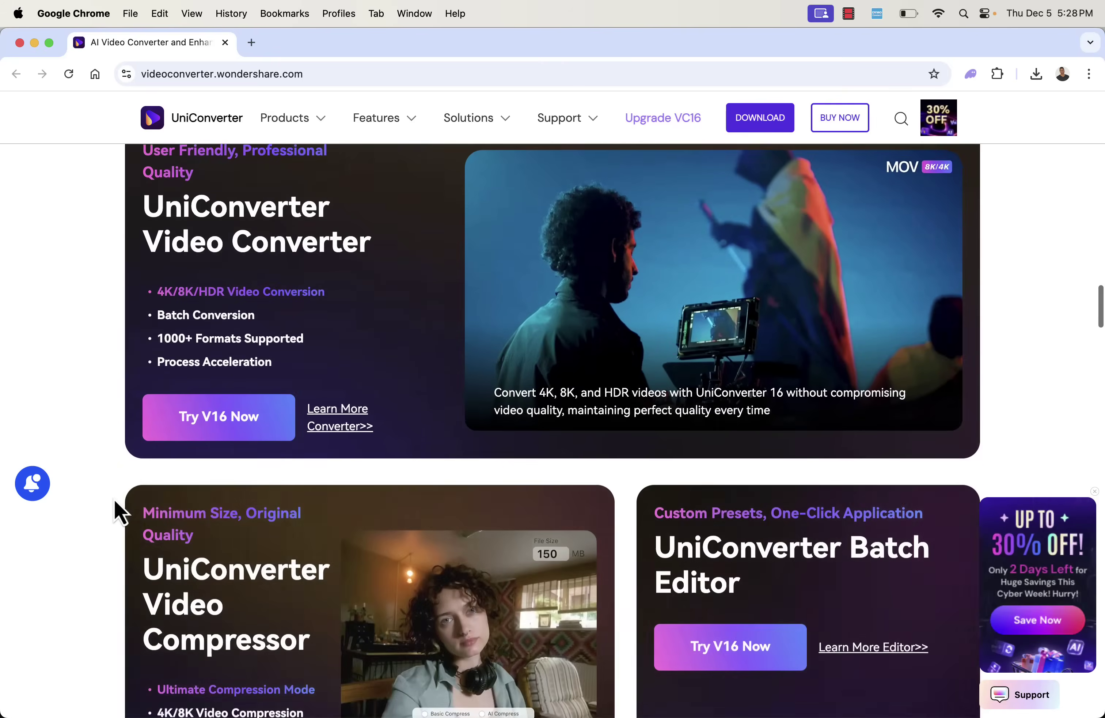
scroll(114, 499, down, 10)
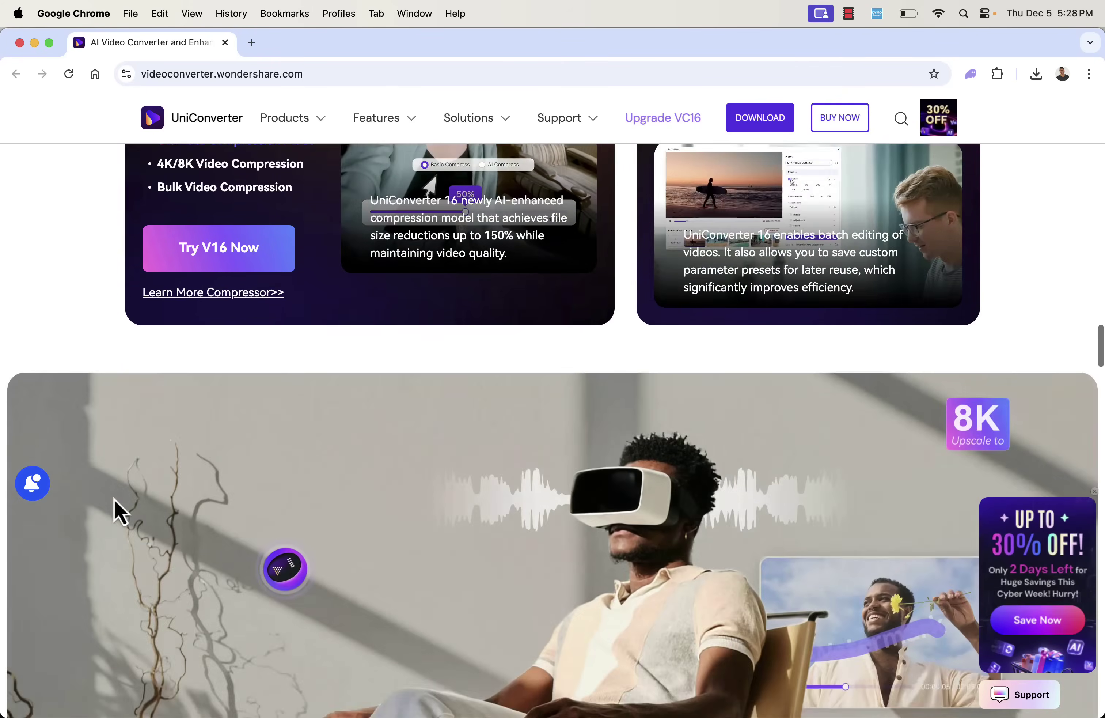
scroll(114, 499, down, 5)
scroll(114, 499, up, 3)
scroll(114, 499, up, 15)
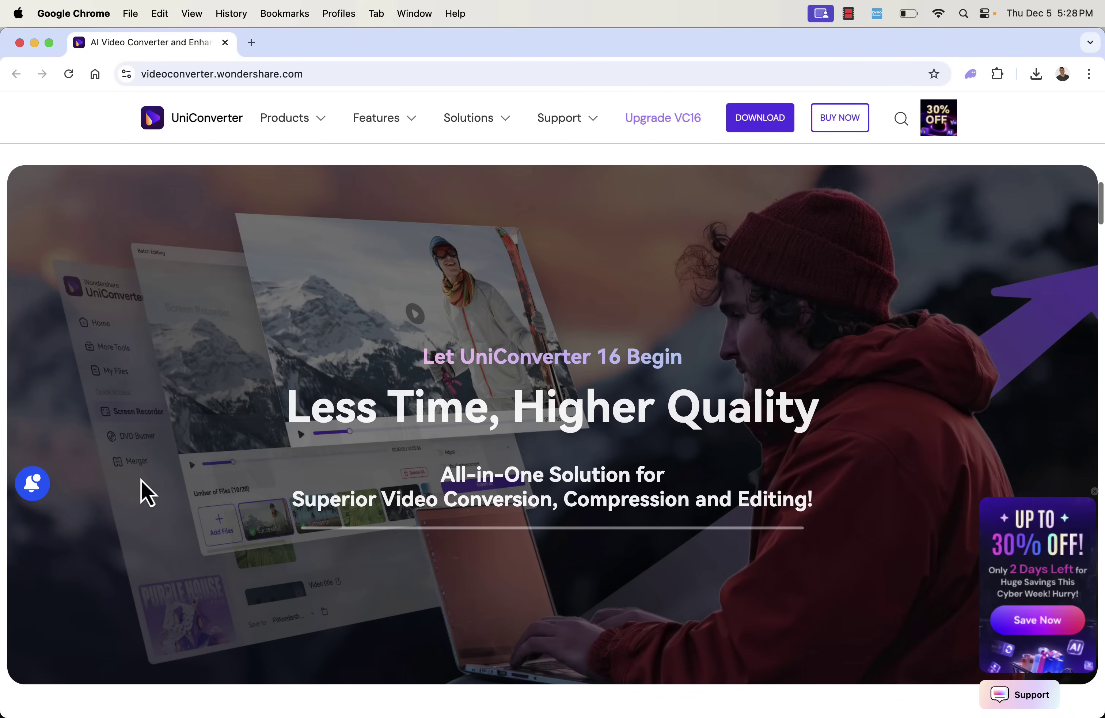